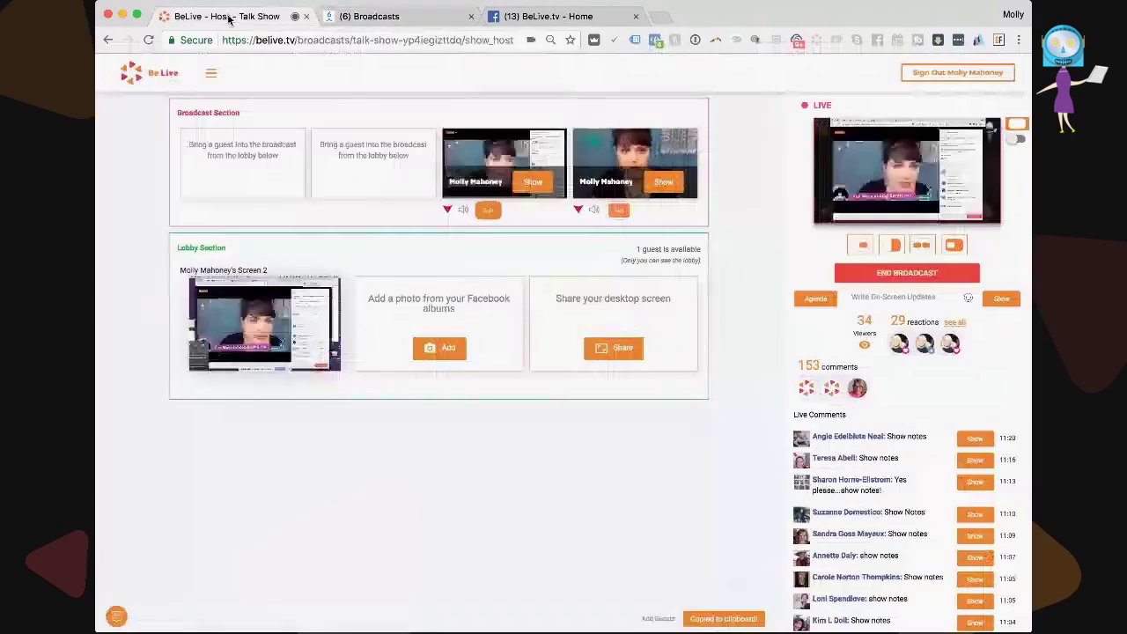
- Switch to ManyChat, open a saved Content draft broadcast, and begin its post text with "Hey Hey! You are late!!"
left_click(405, 16)
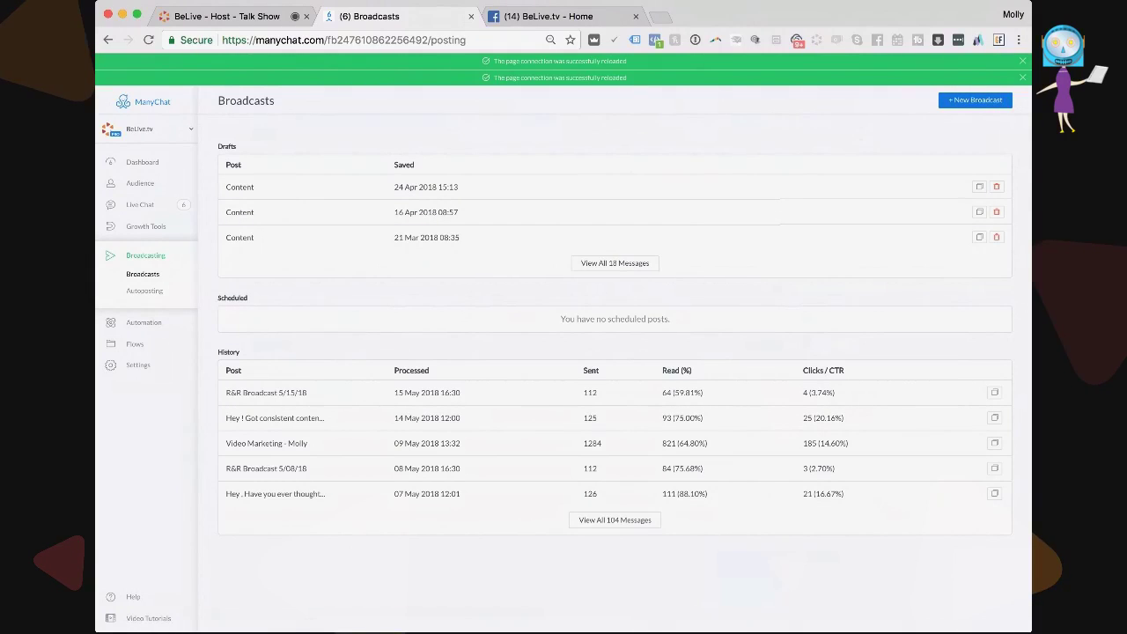
left_click(419, 202)
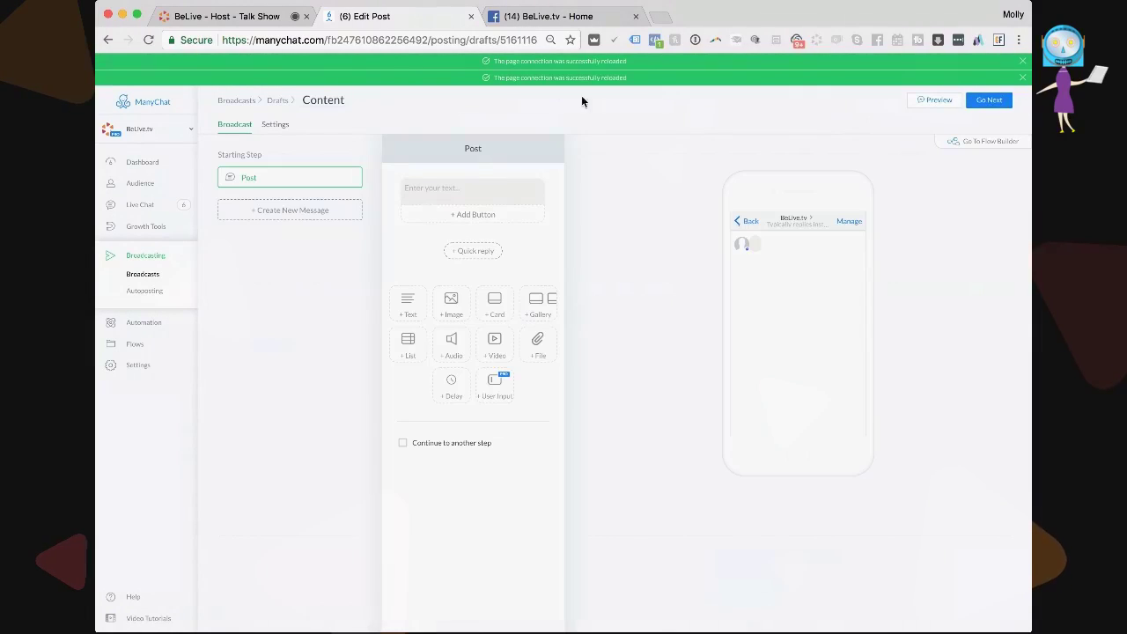
left_click(490, 187)
type("Hey He")
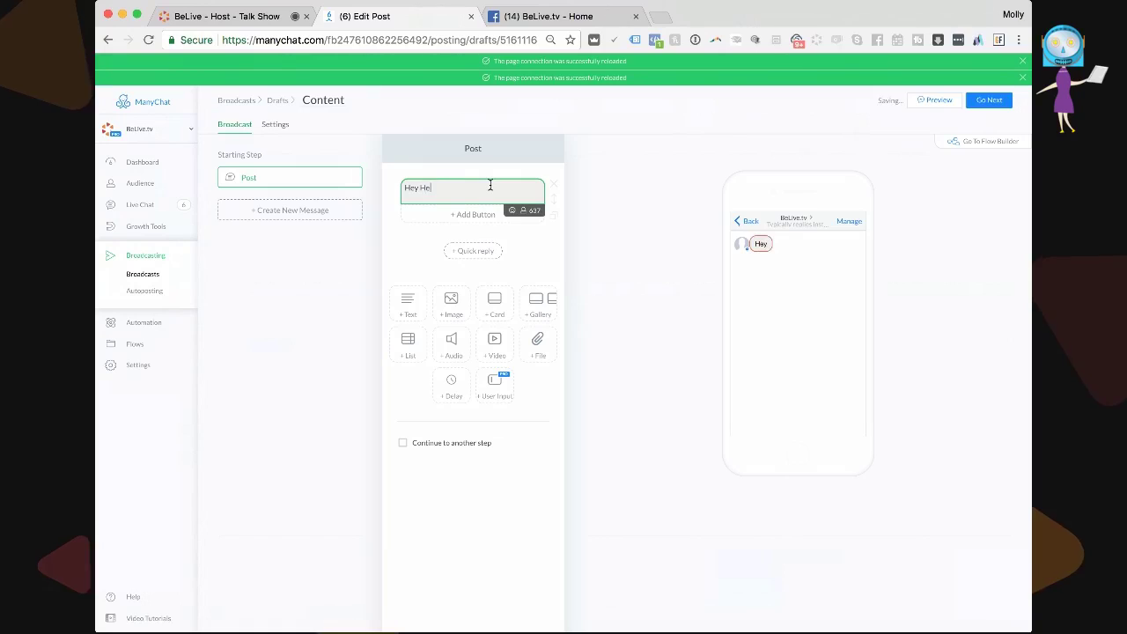
type("y! You a")
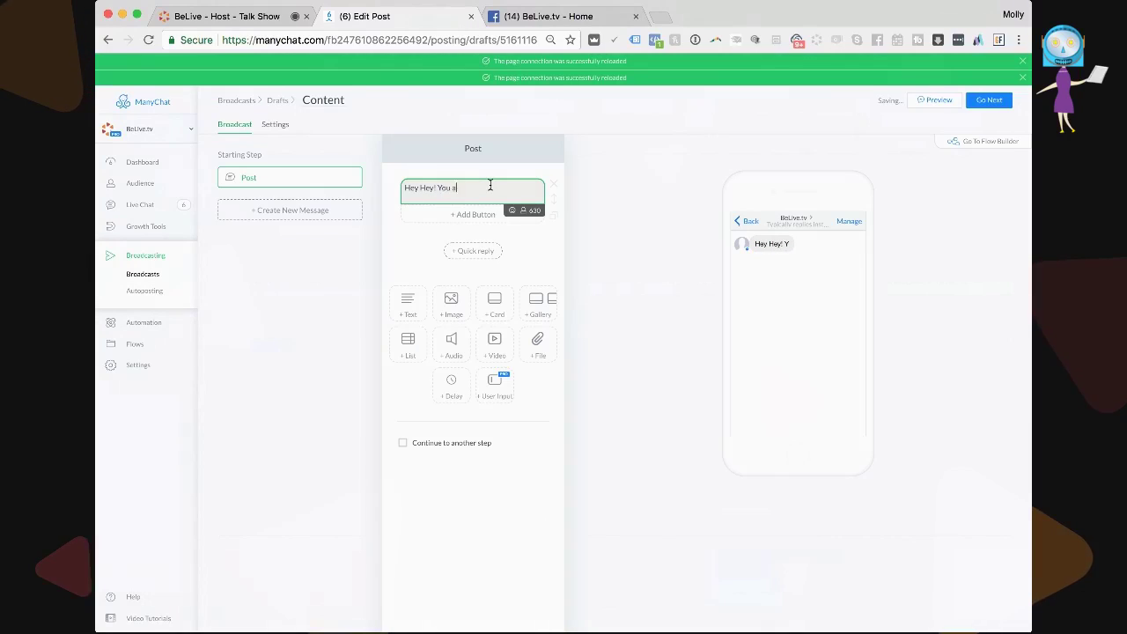
type("re late!!")
key("Return")
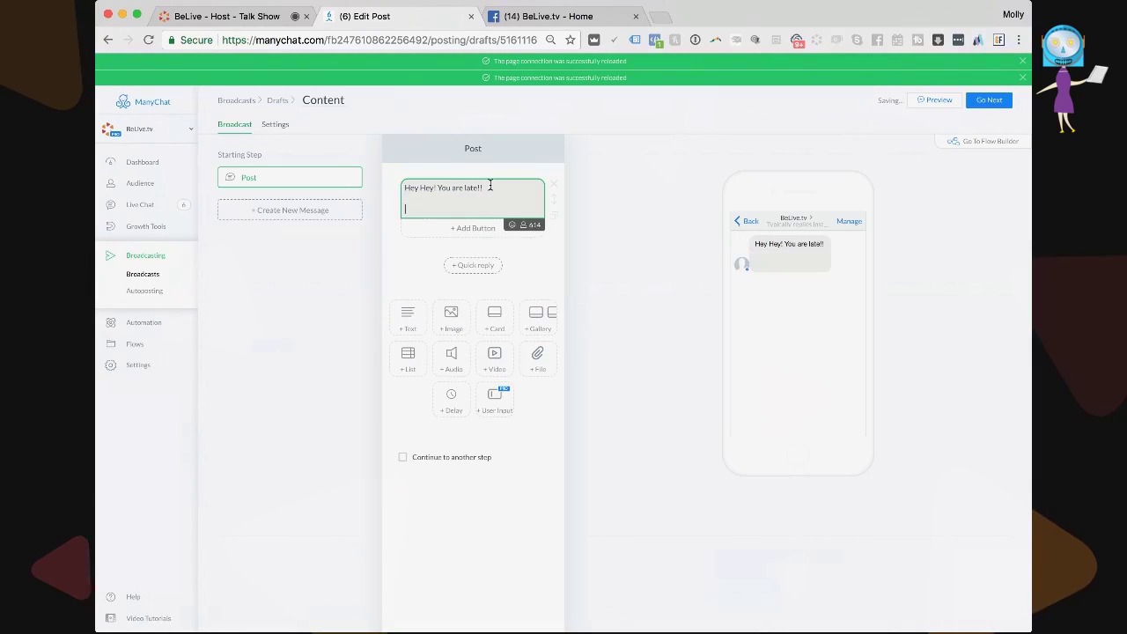
- Add a paragraph to the post reading the host's first name followed by "has started today's episode of Camera Confidence Live!"
type("Molly")
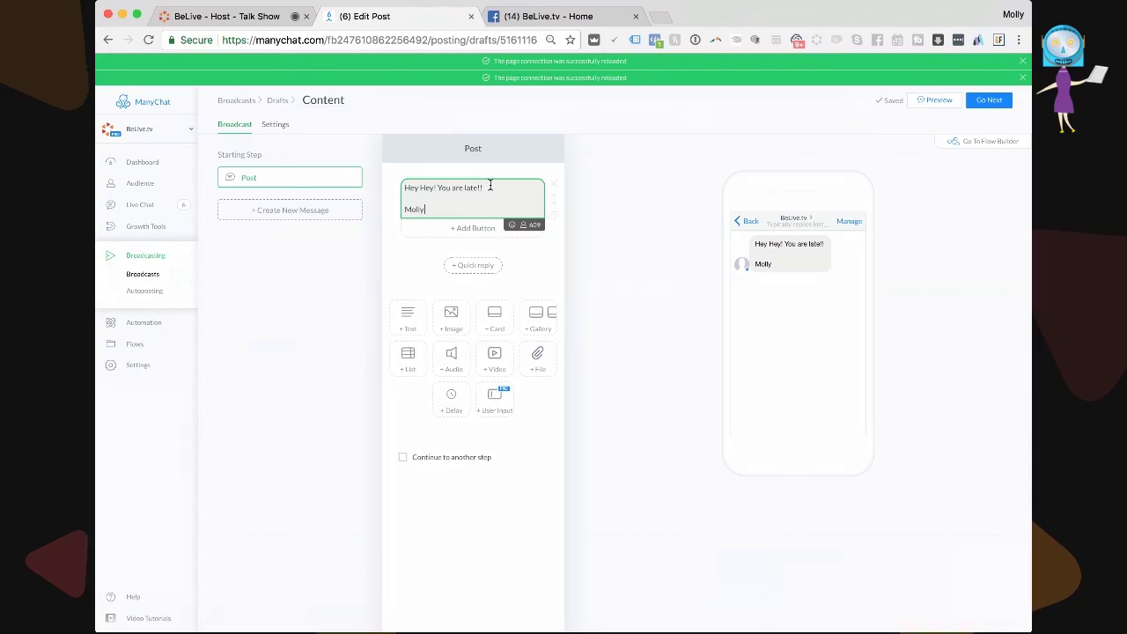
type(" has starte")
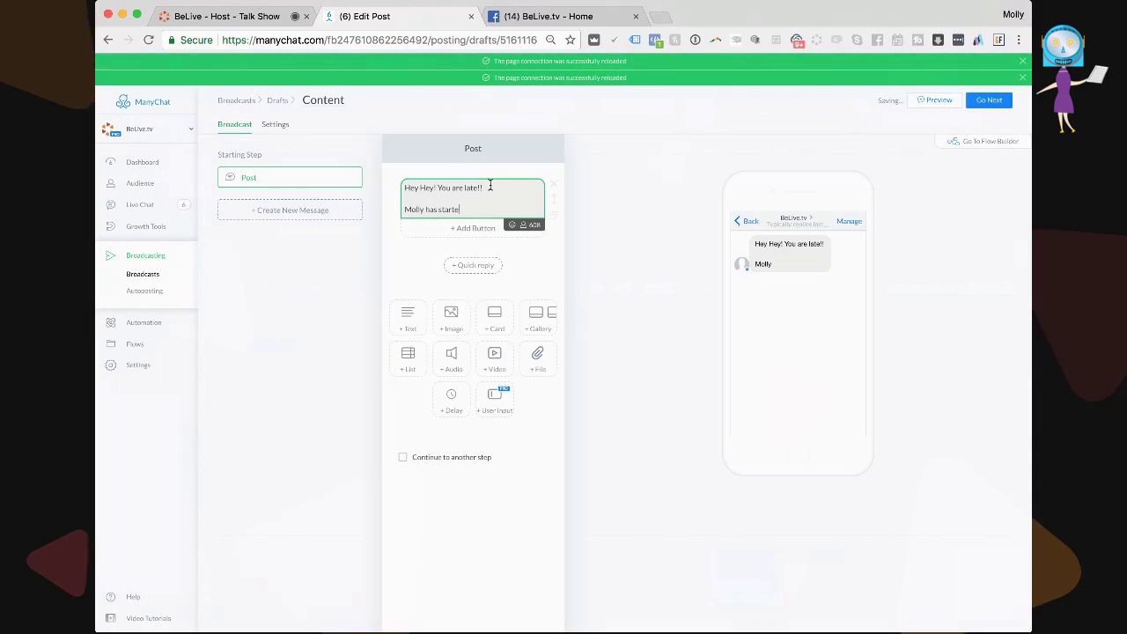
type("d todays")
key("BackSpace")
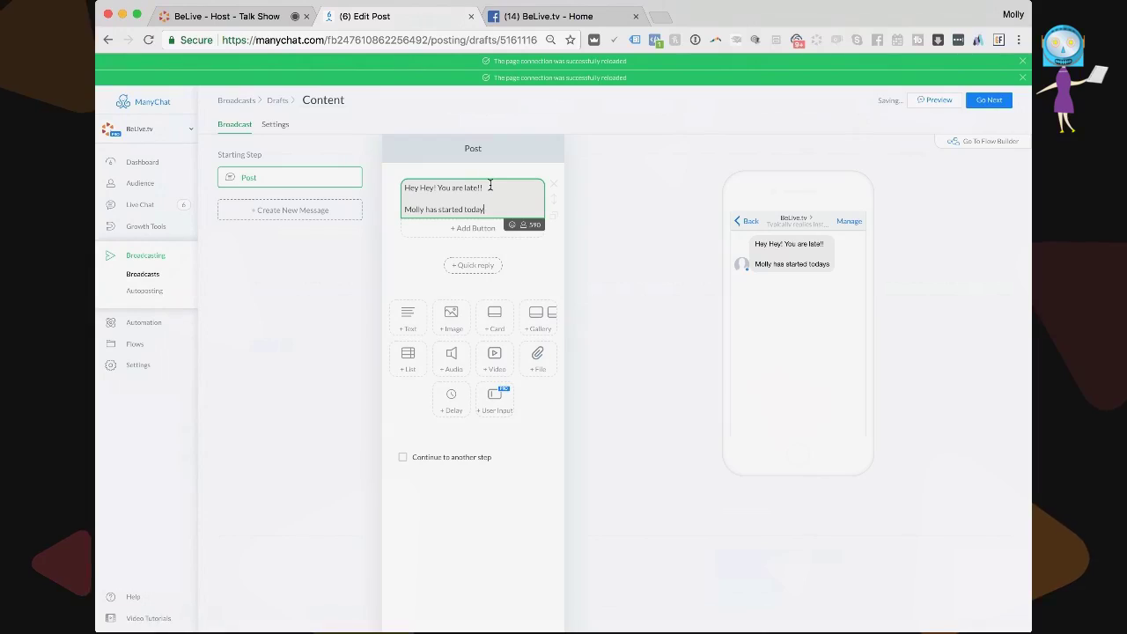
type("'s episode of Be")
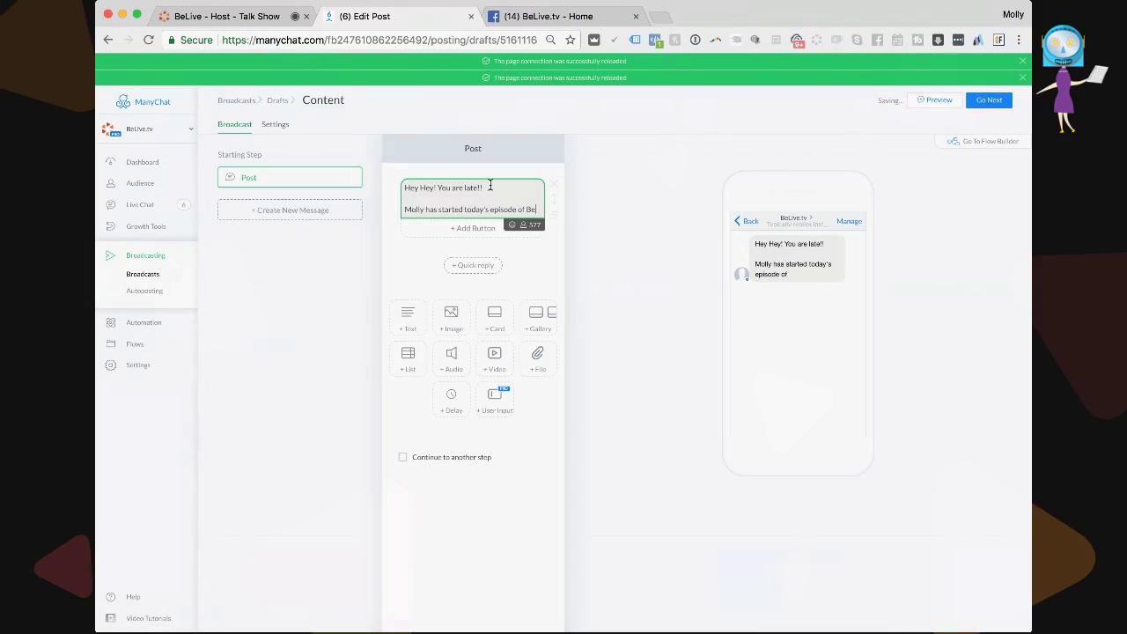
key("BackSpace")
key("BackSpace")
type("Camera C")
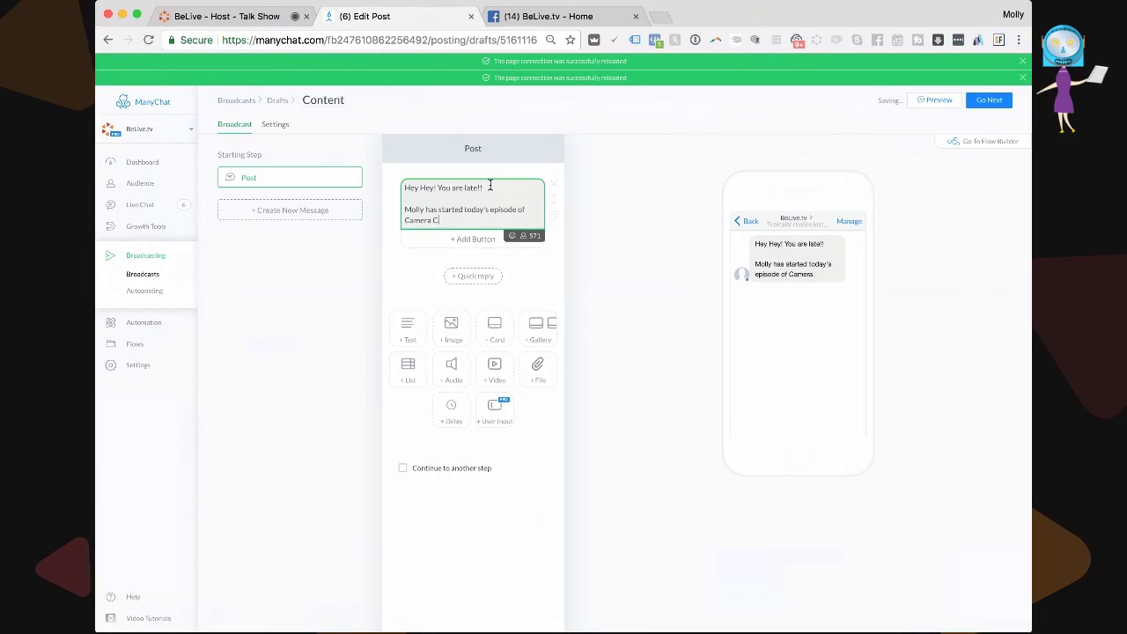
type("onfidence")
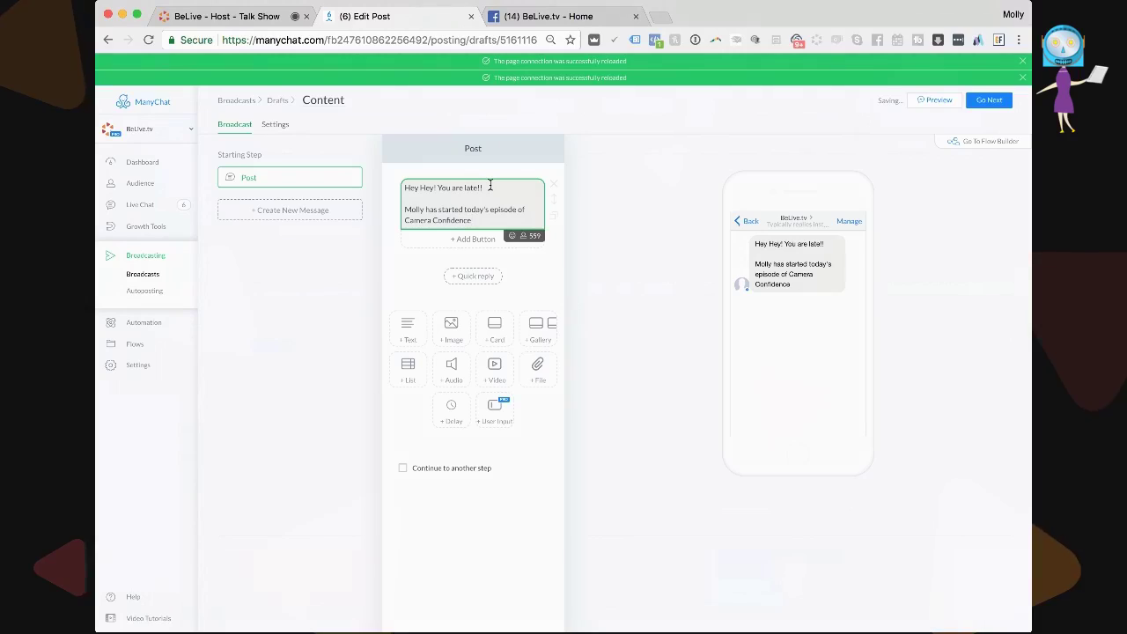
type(" Live!")
key("Return")
key("Return")
- Finish the post text with the paragraphs "We are tackling the dreaded UM!!!!" and "Want to join us?"
type("We are ")
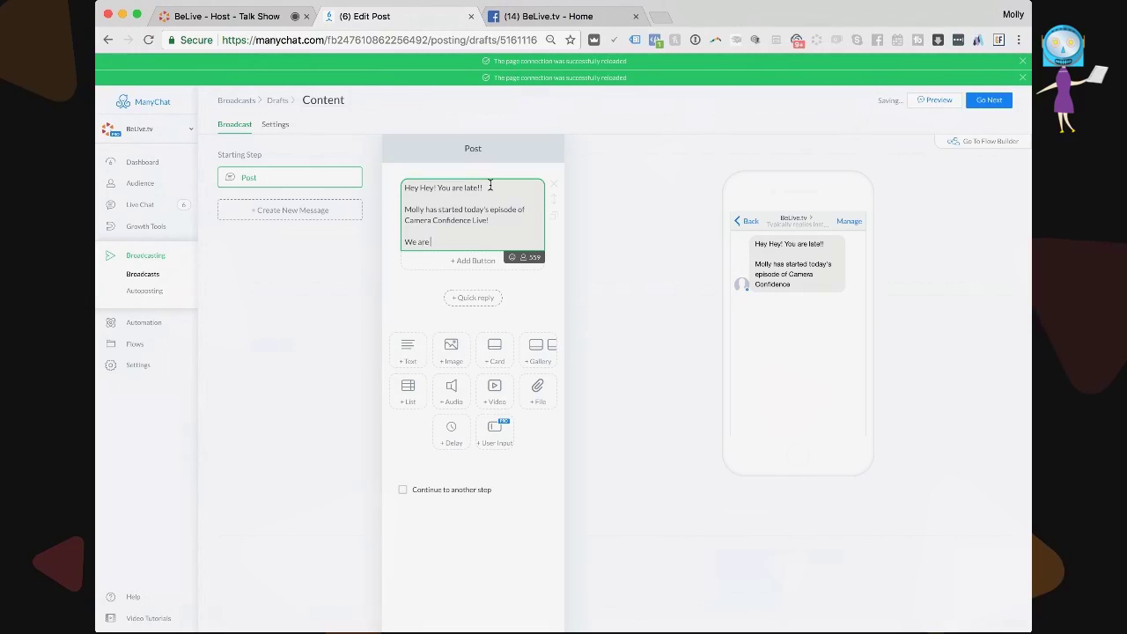
type("tackling the")
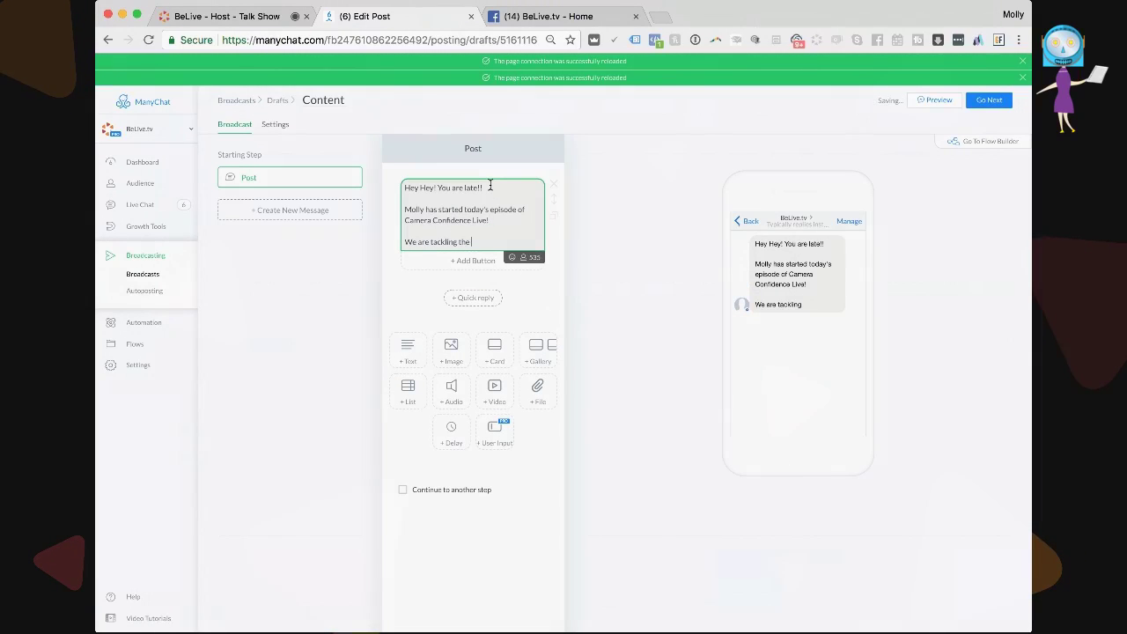
type(" dreaded")
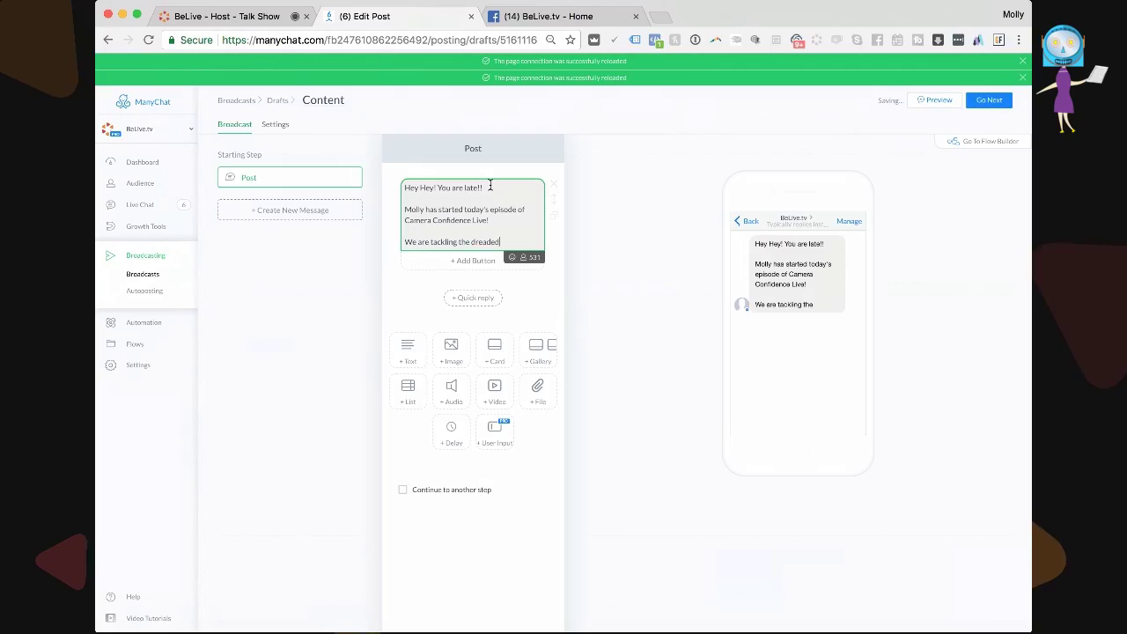
type(" UM!!!!")
key("Return")
key("Return")
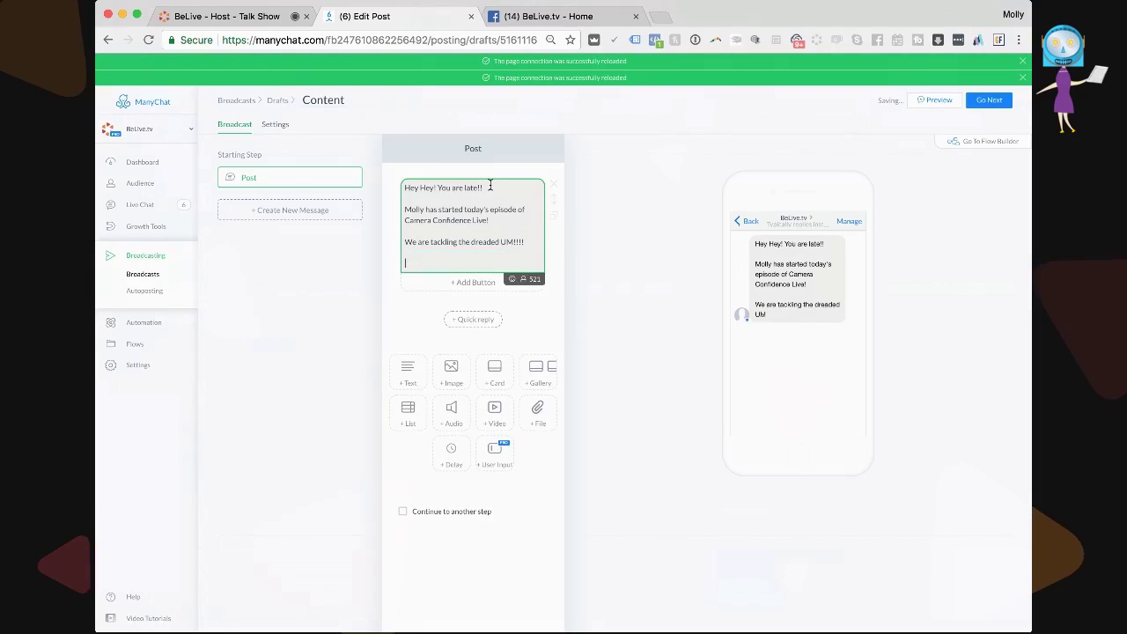
type("Want to join us")
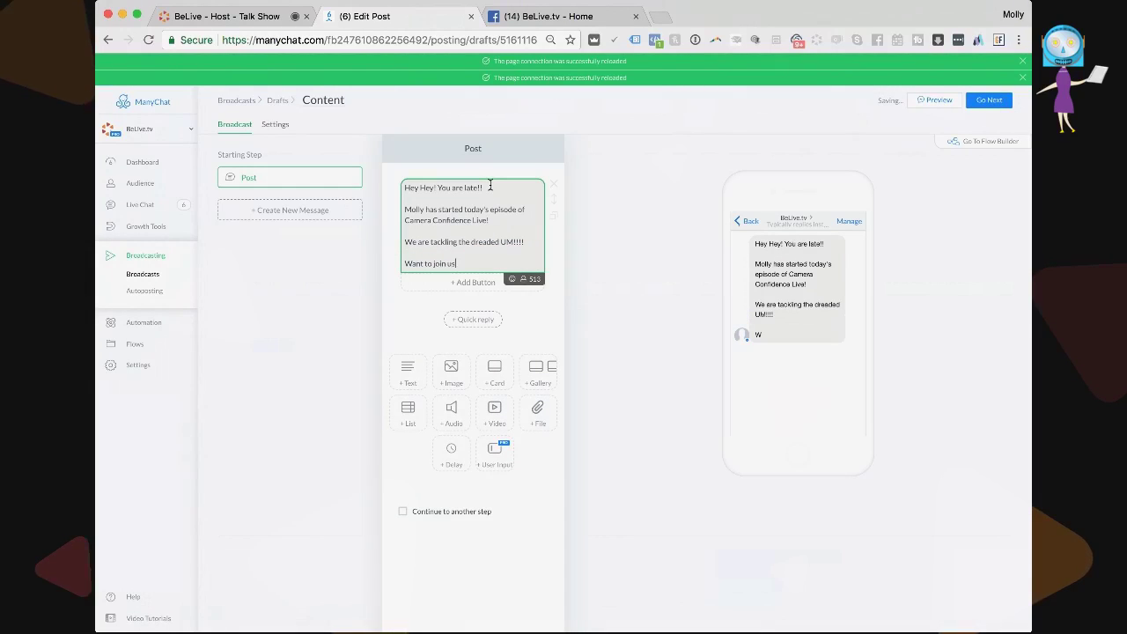
type("?")
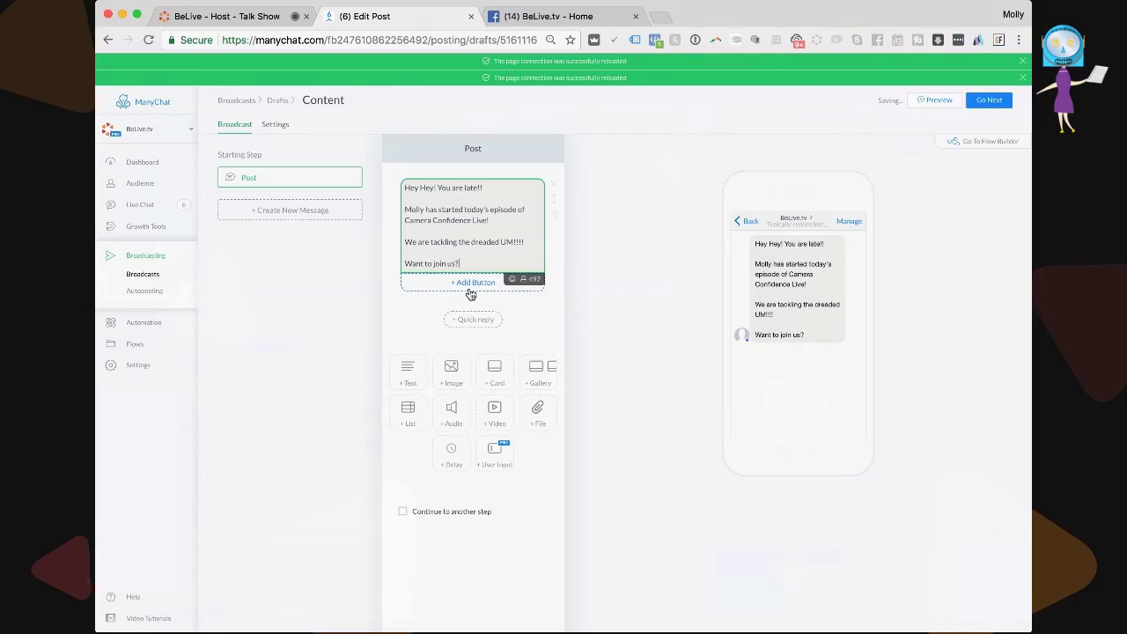
- Add two buttons below the post text, titled "Yes! Yes!" and "No" followed by the host's first name
left_click(471, 295)
type("Yes")
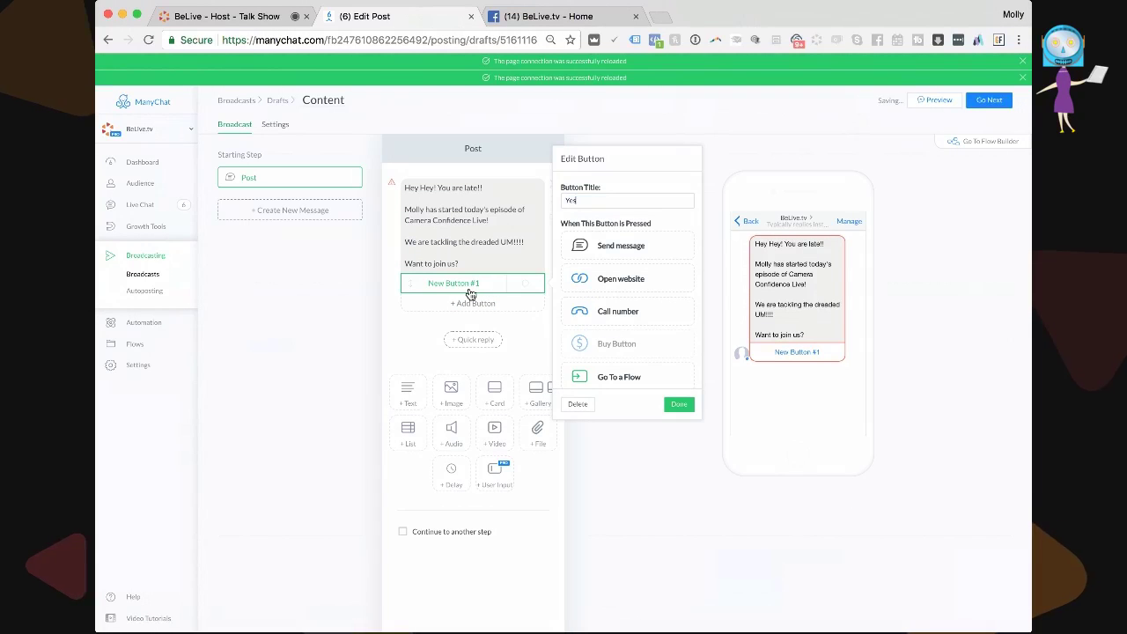
type("! Yes!")
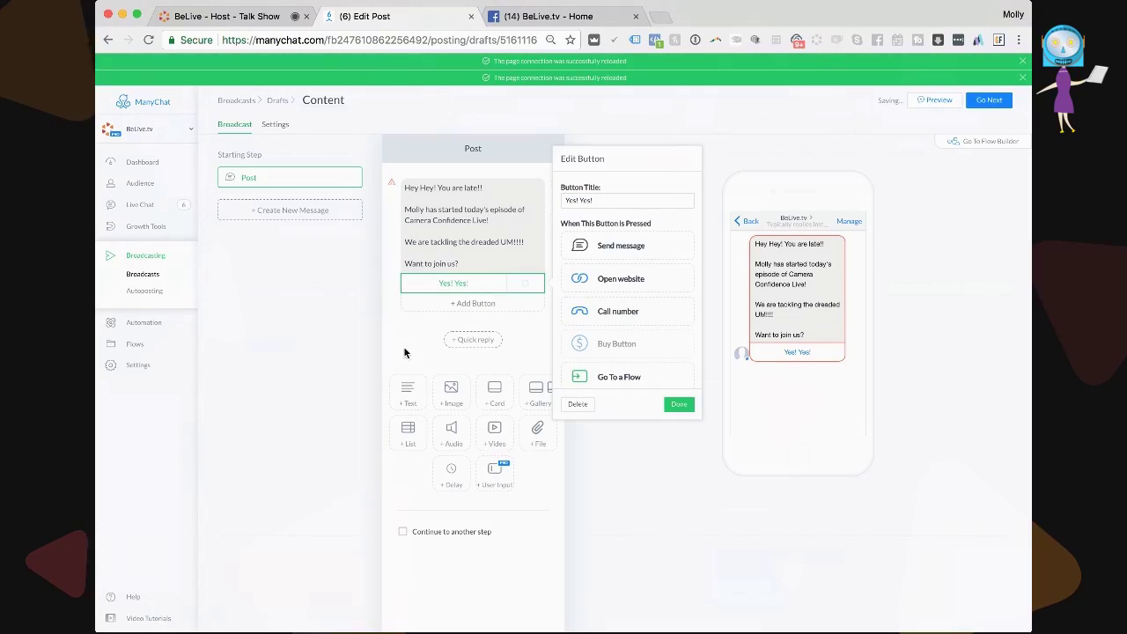
left_click(475, 304)
type("No")
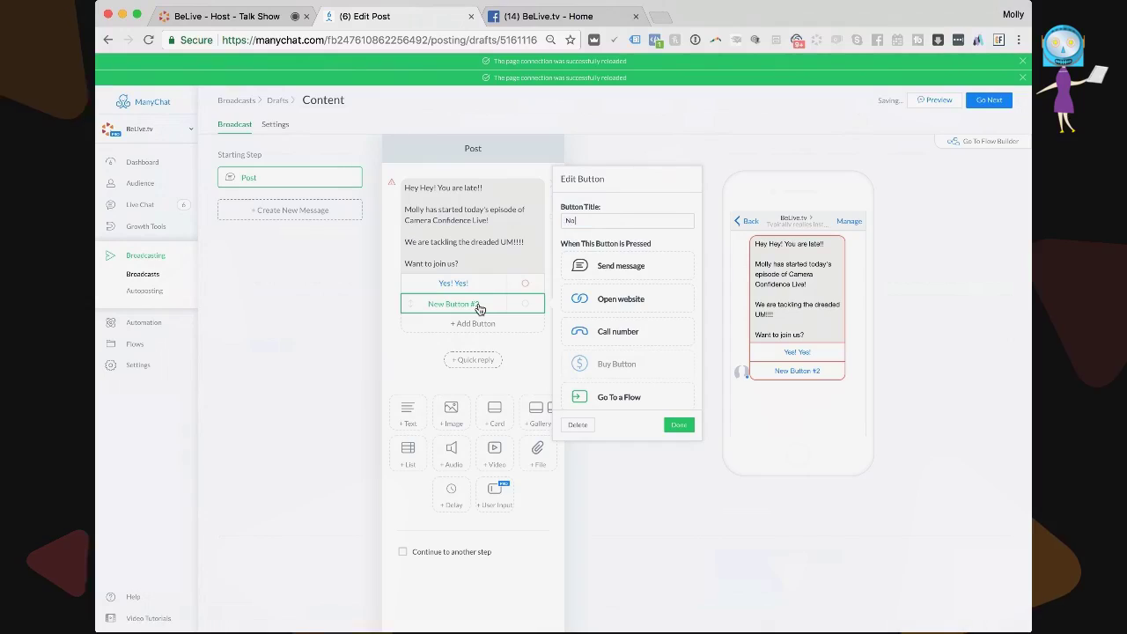
type(" Molly")
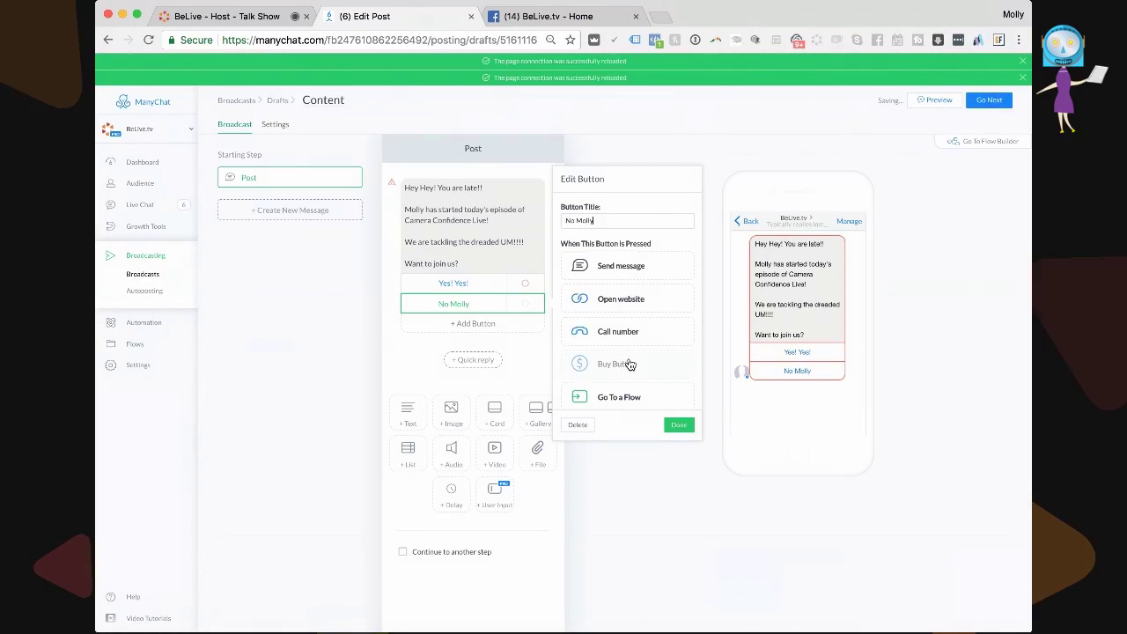
- Give the second button an Add Tag action using the existing tag "No" plus the host's first name
scroll(629, 364, "down", 2)
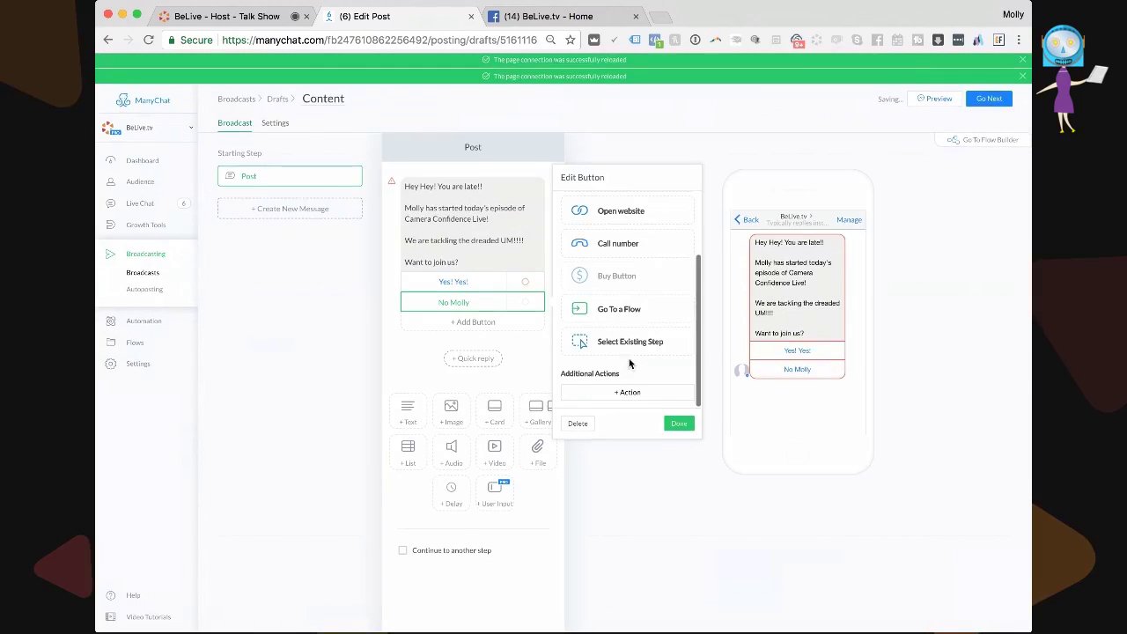
left_click(636, 395)
left_click(630, 411)
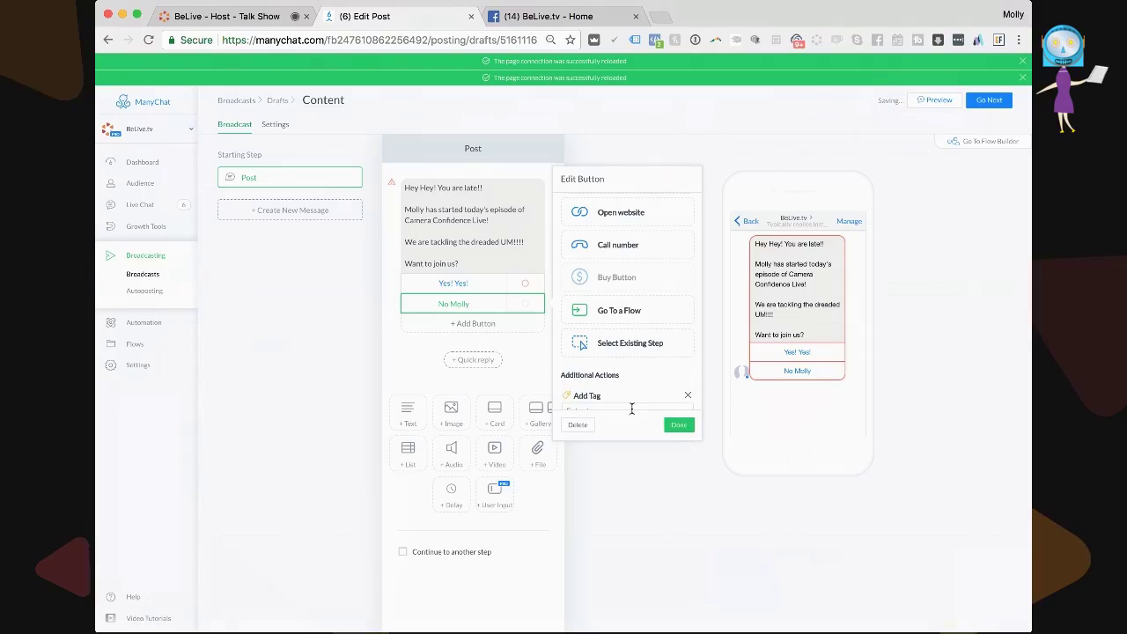
left_click(627, 368)
type("N")
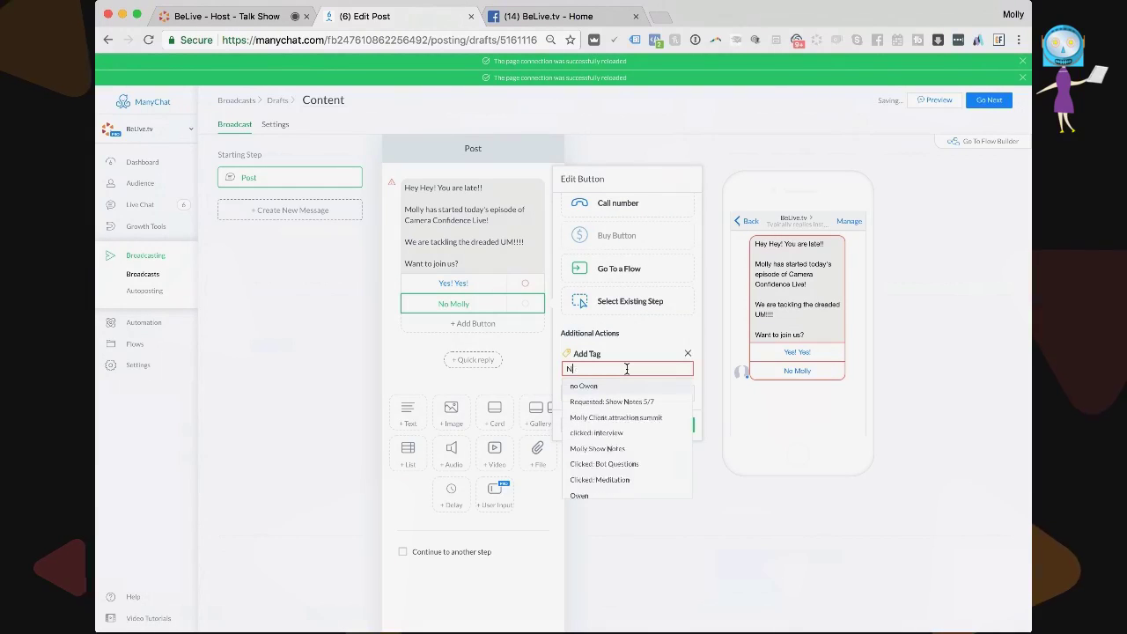
type("o Mol")
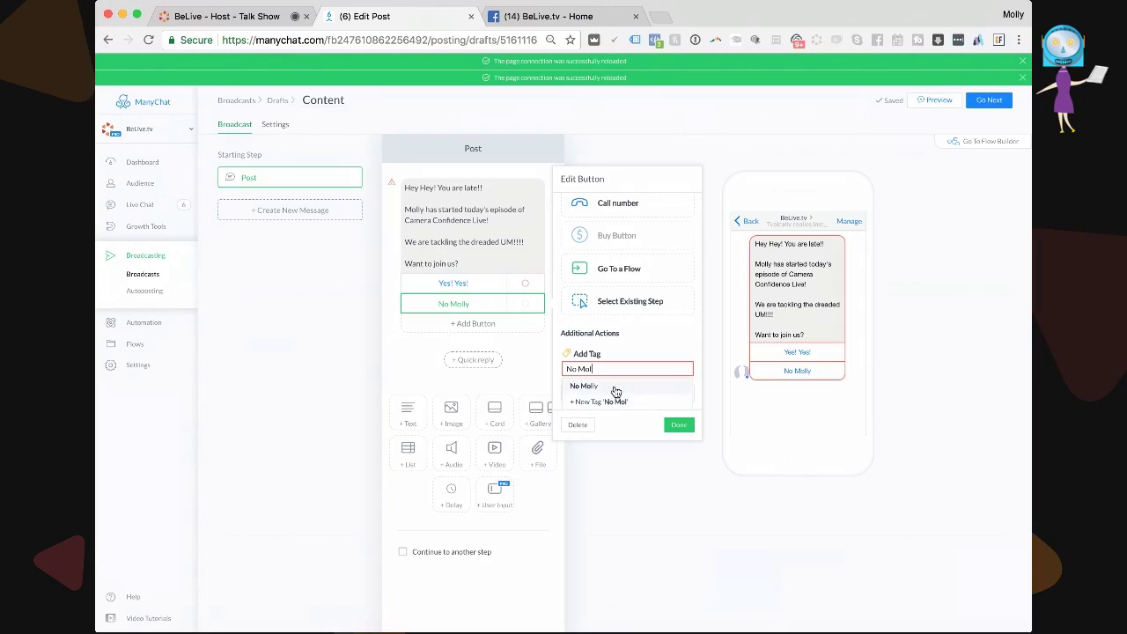
left_click(624, 388)
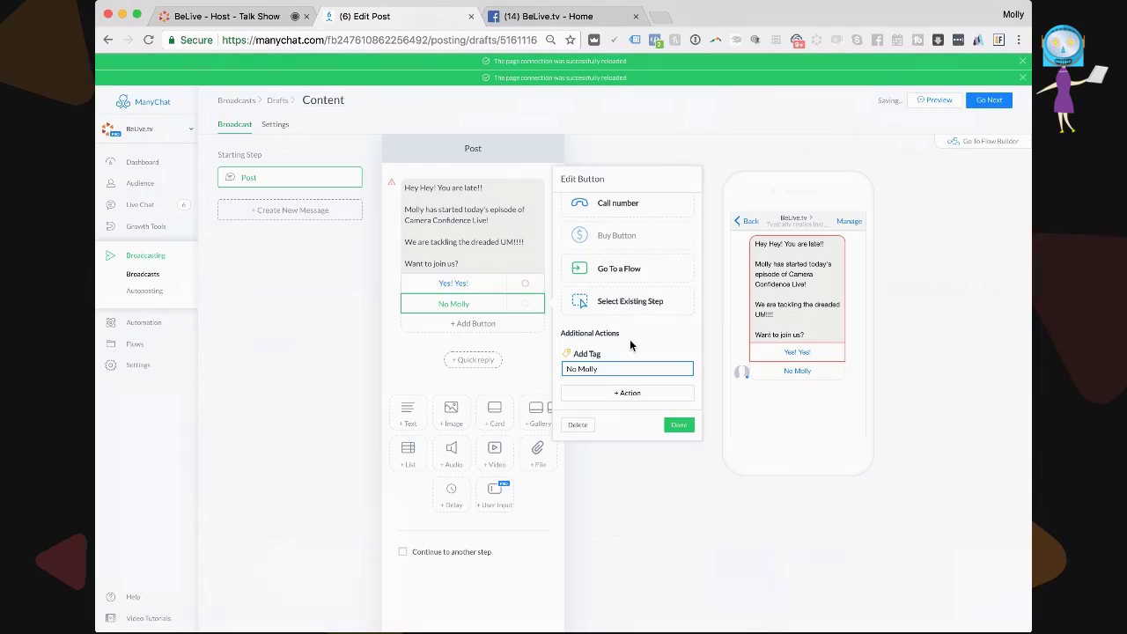
- Set the second button to send a message and open the attached Send Message step
scroll(629, 339, "up", 3)
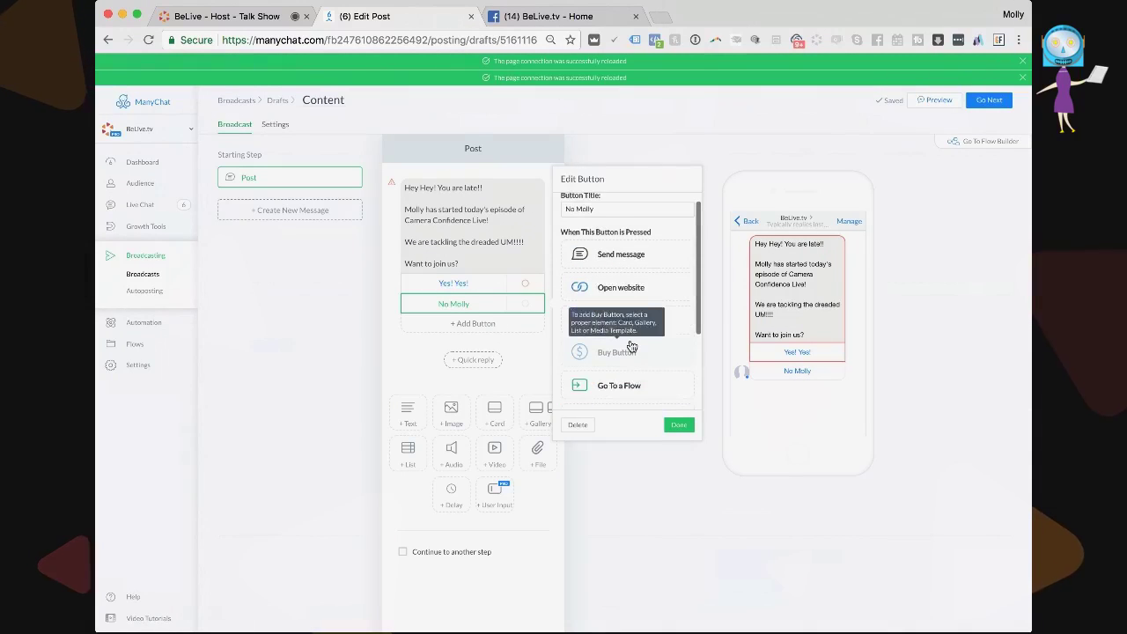
left_click(629, 266)
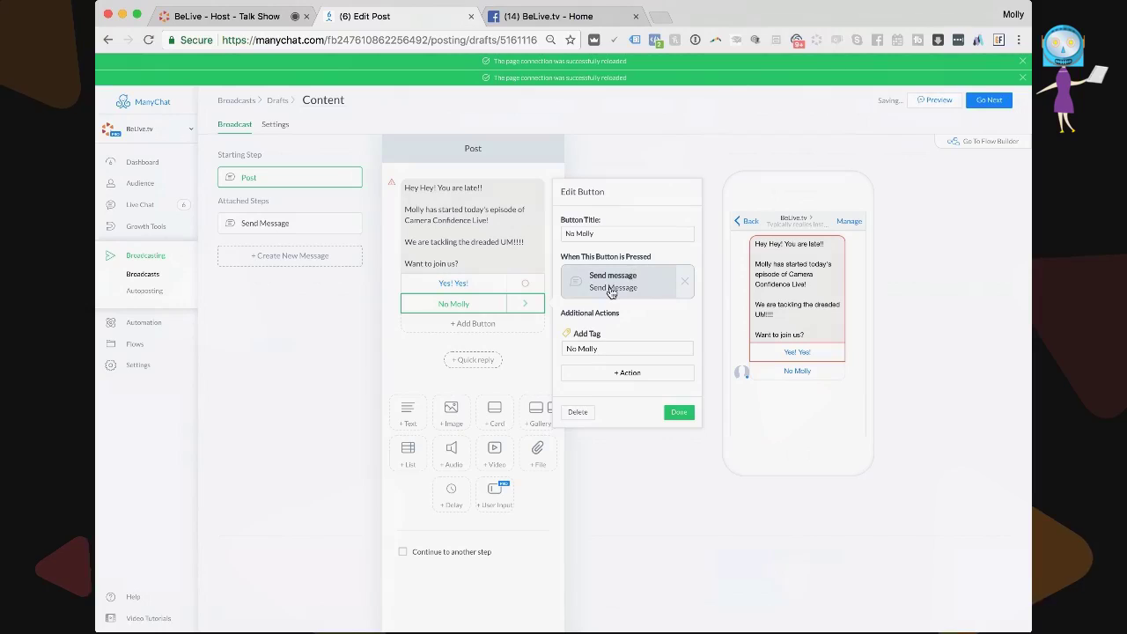
left_click(612, 287)
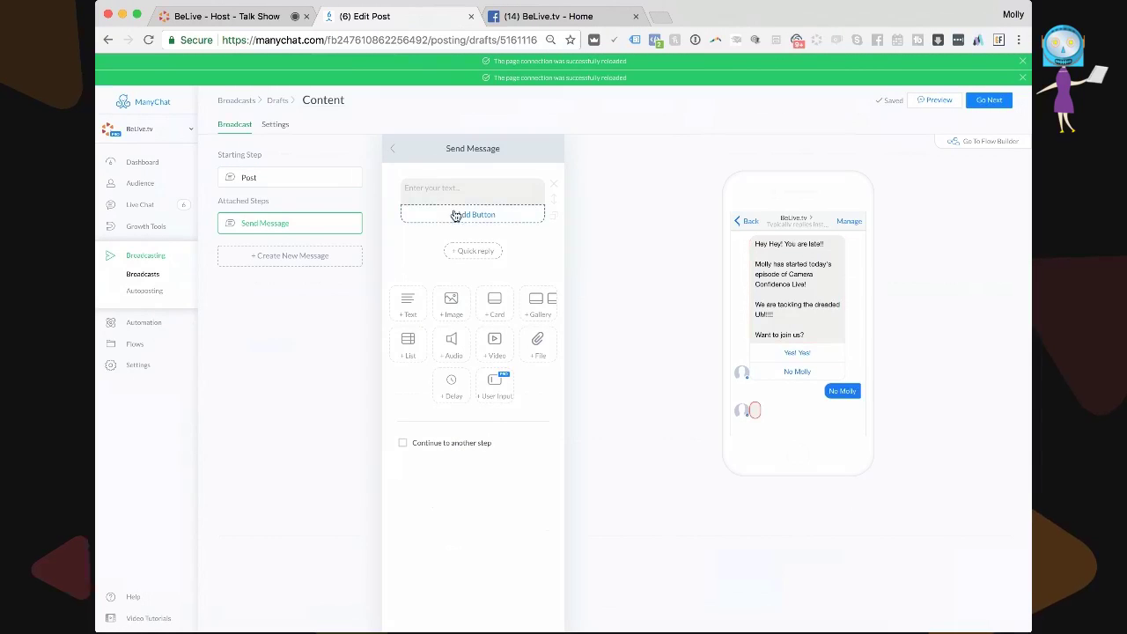
- Write the reply "You got it! We will no longer send you updates from", the host's first name and ". : ) But", and return to the Post step
left_click(463, 187)
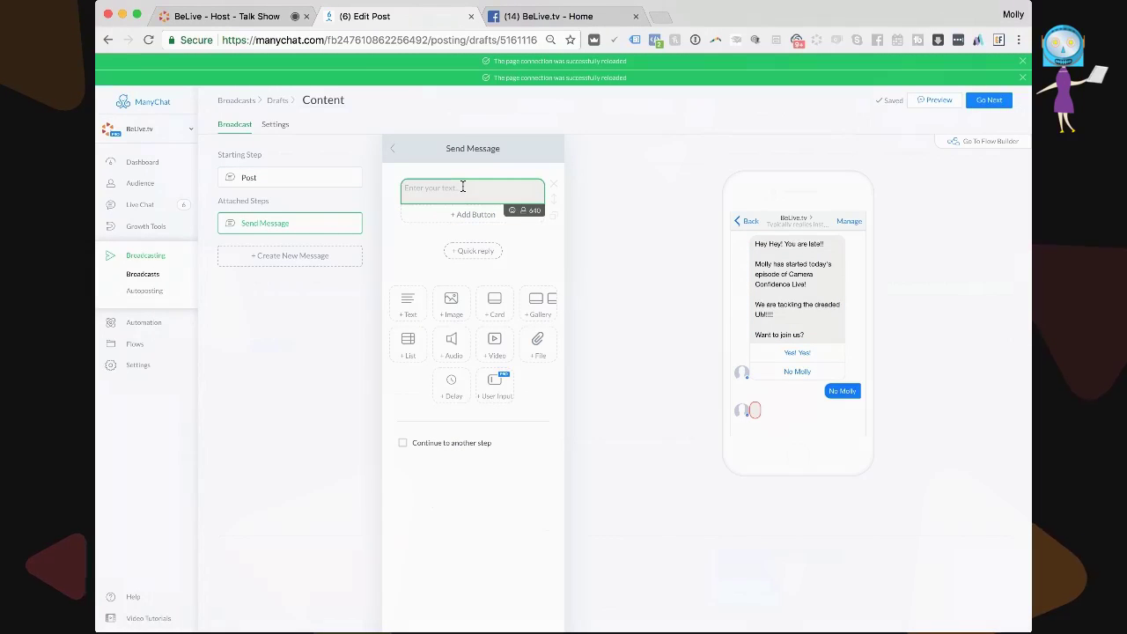
type("You g")
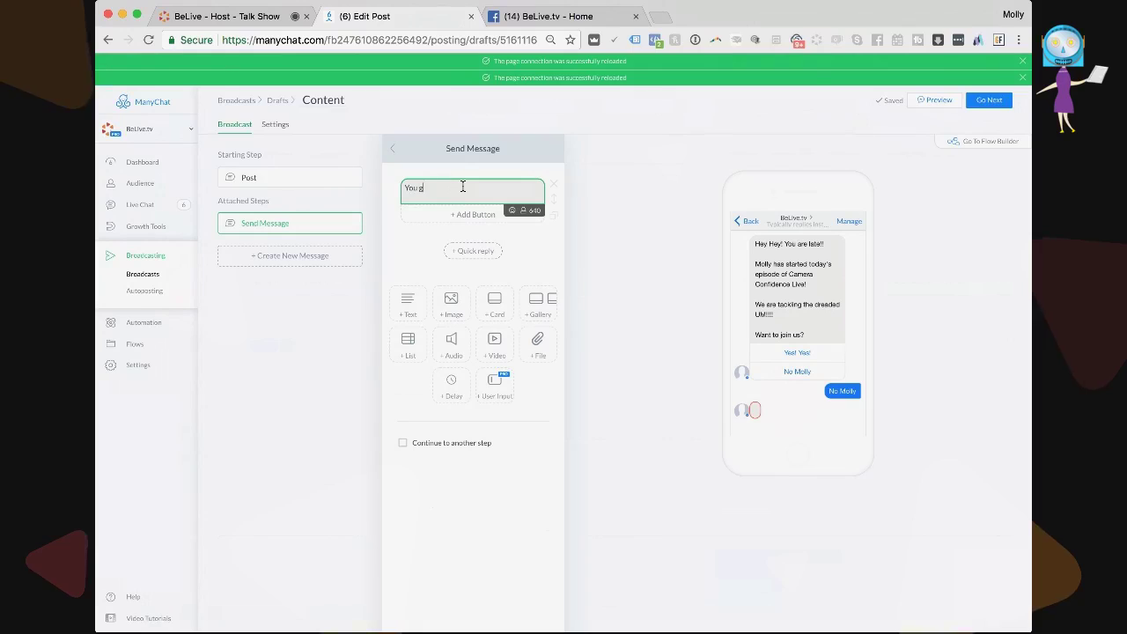
type("ot it! We wi")
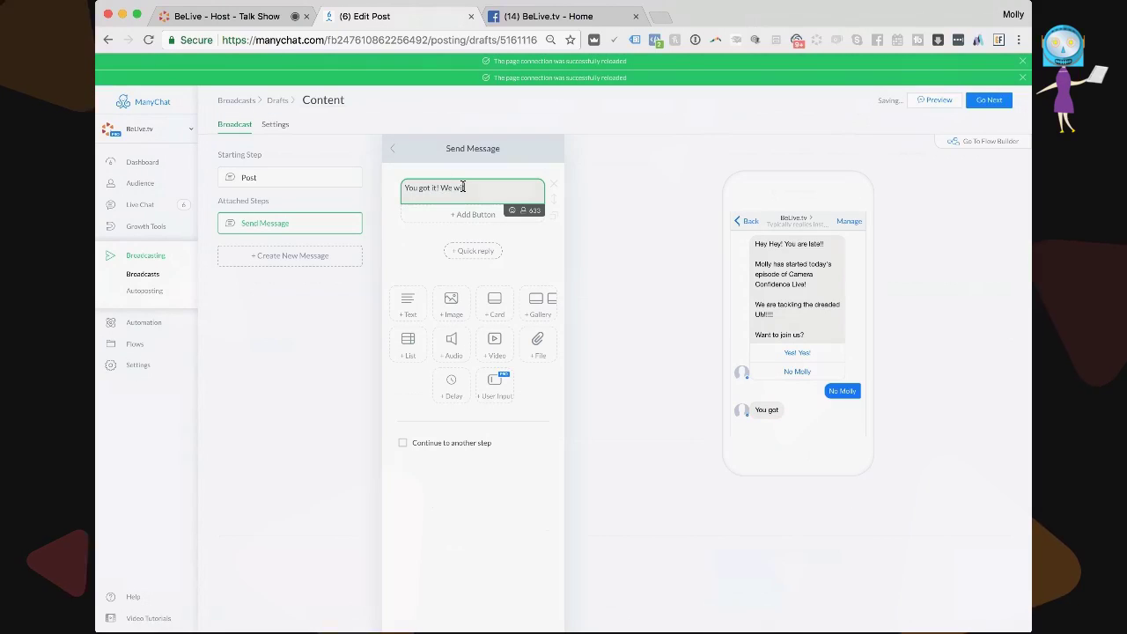
type("ll no longer send you updates f")
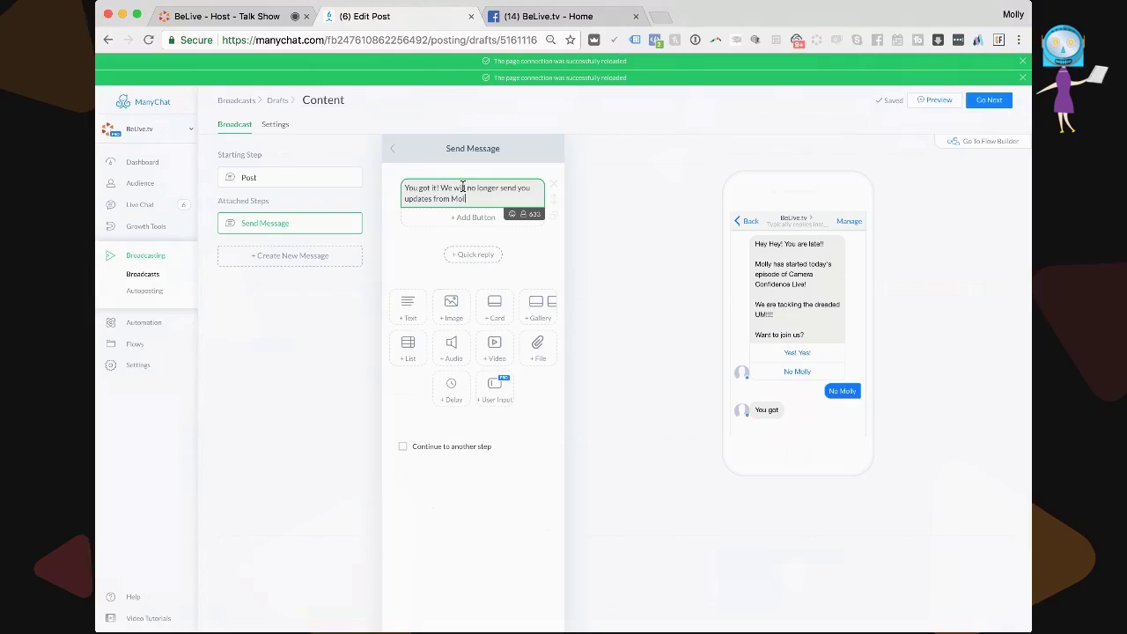
type("rom Molly. : ) But")
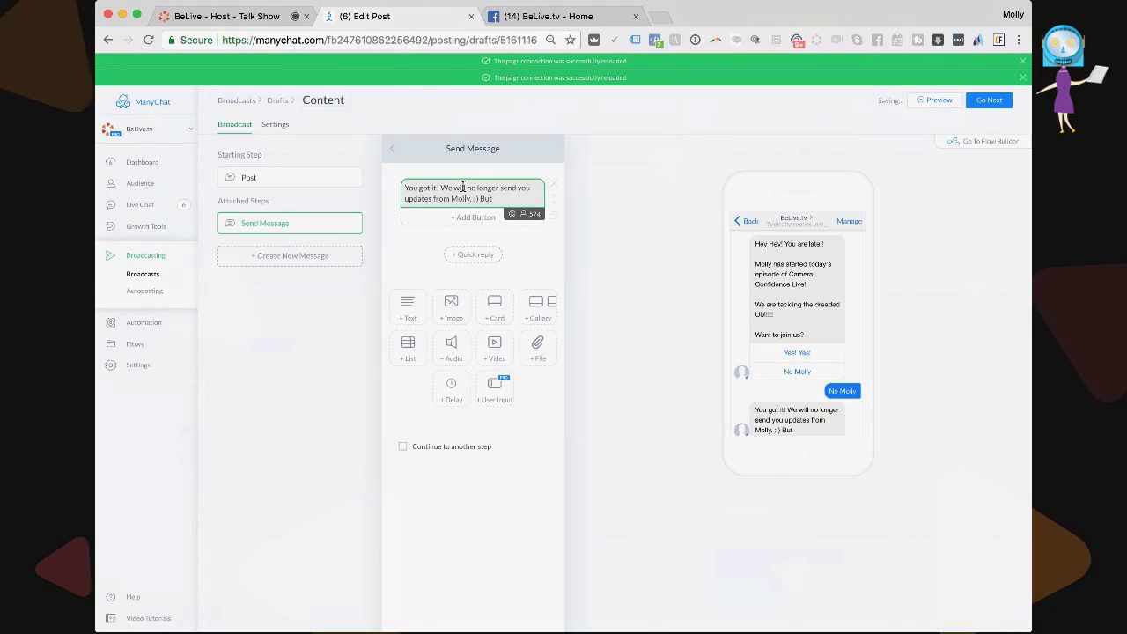
left_click(393, 148)
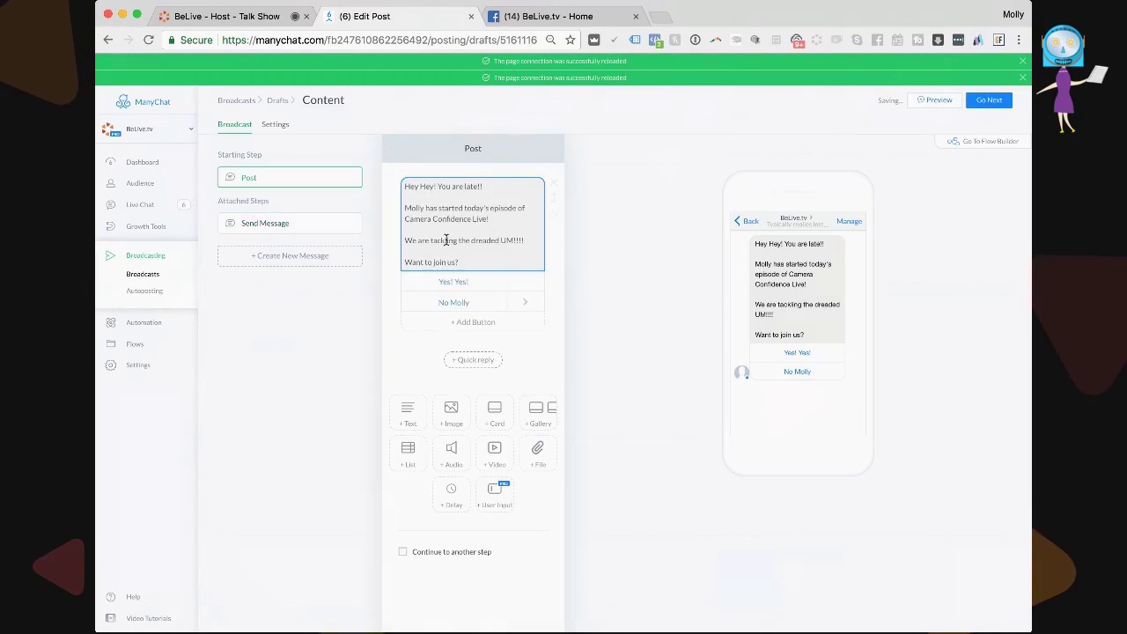
- Set the "Yes! Yes!" button to send a message and open the attached Send Message #1 step
left_click(529, 289)
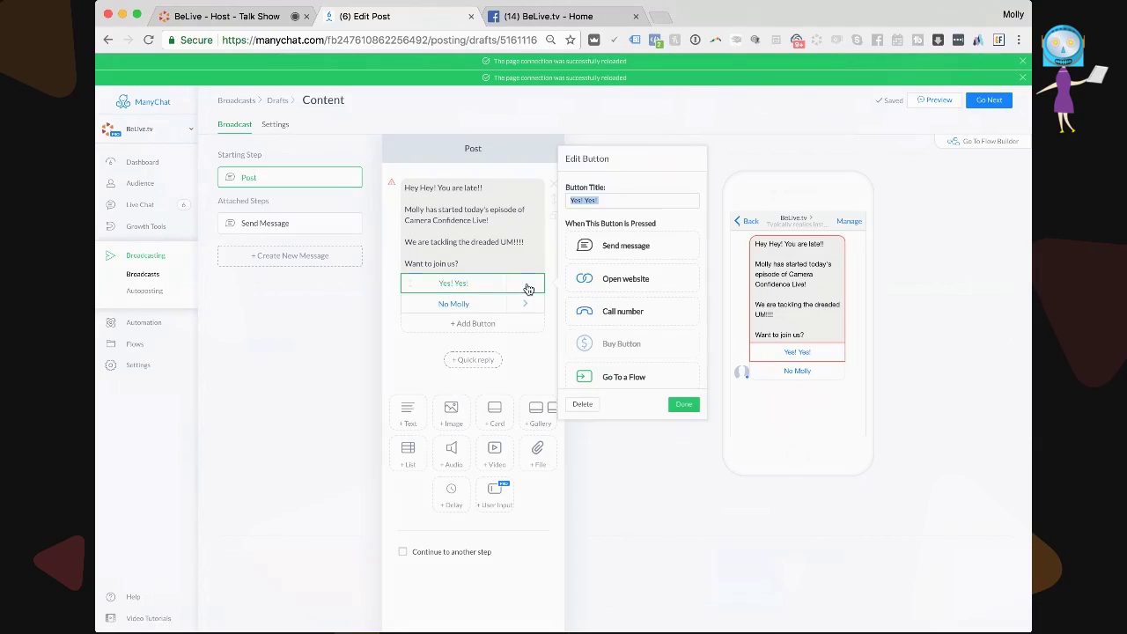
left_click(645, 248)
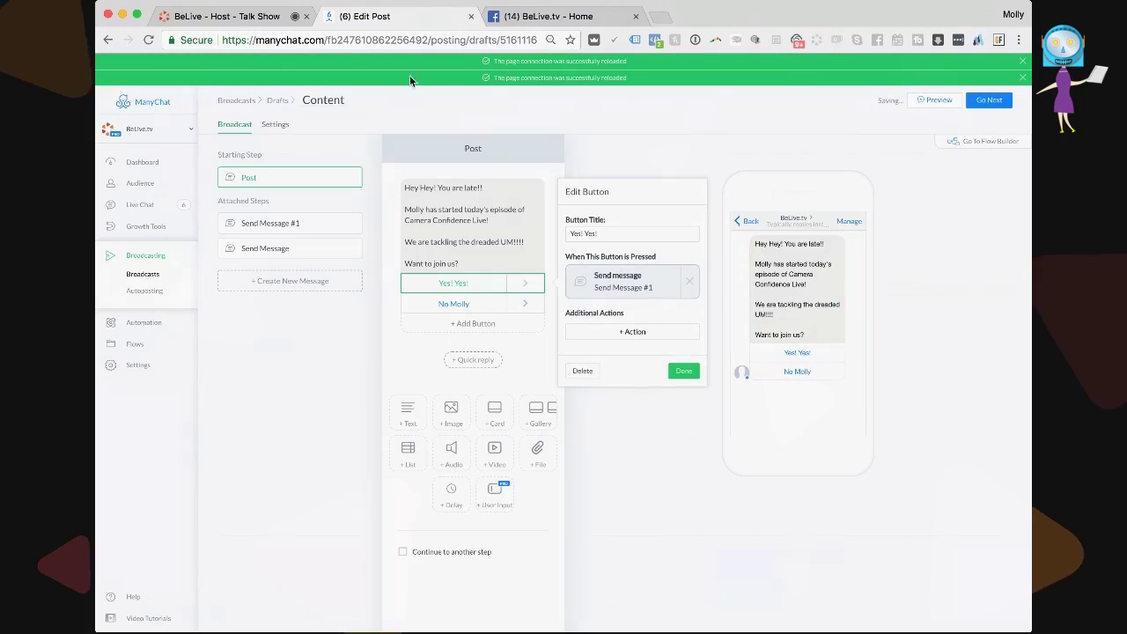
left_click(627, 282)
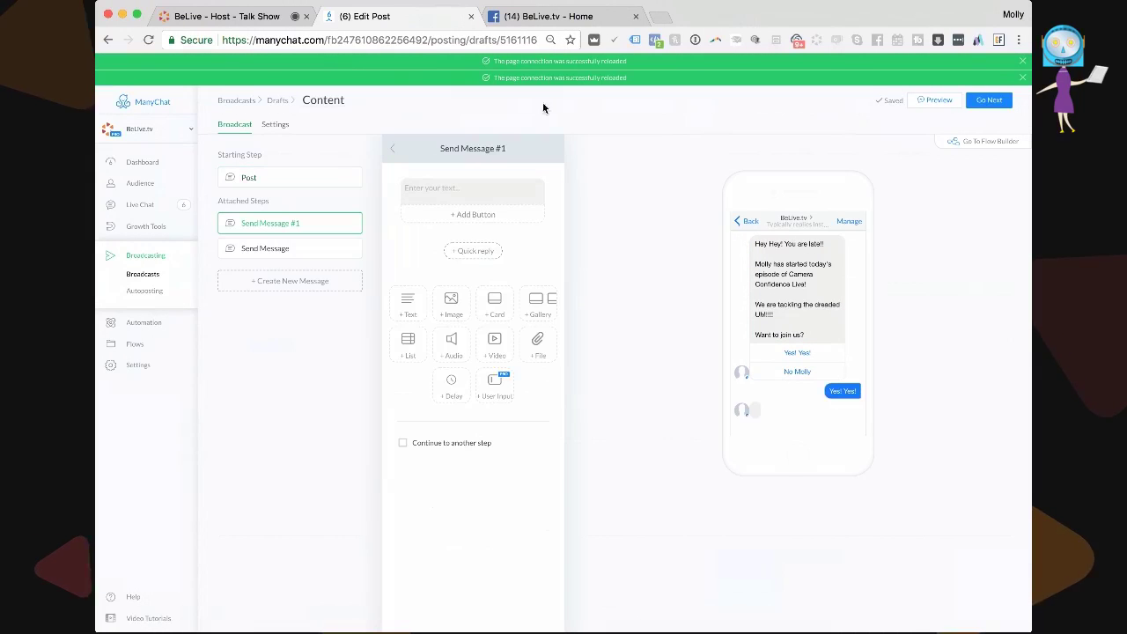
- Open the live video on the BeLive.tv Facebook page, copy its address and paste it into the ManyChat reply text
left_click(533, 16)
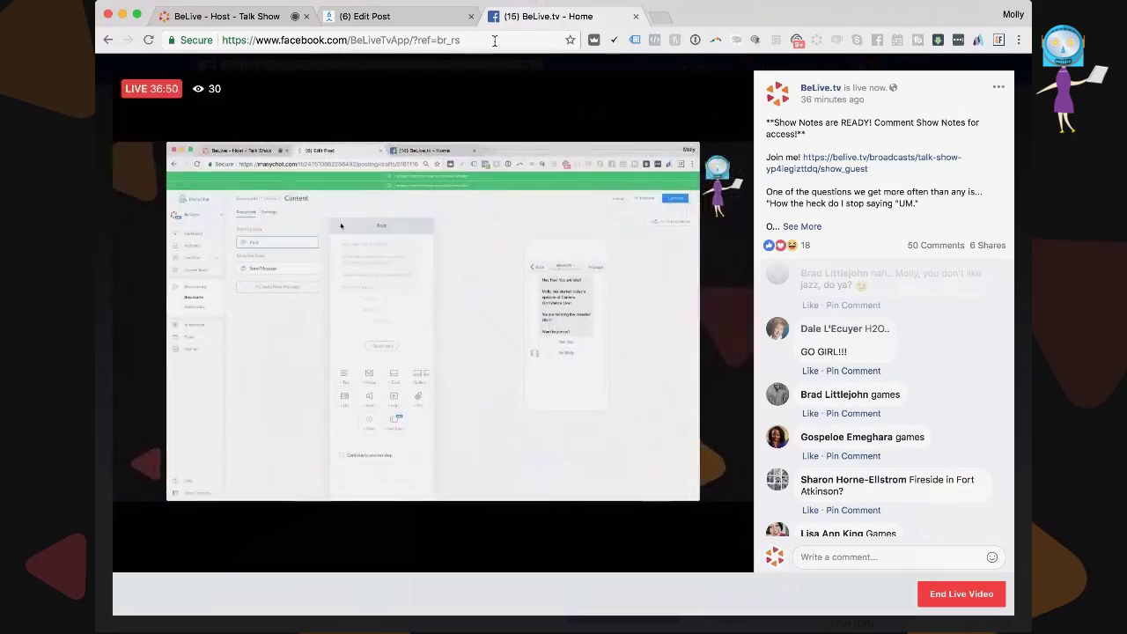
left_click(612, 43)
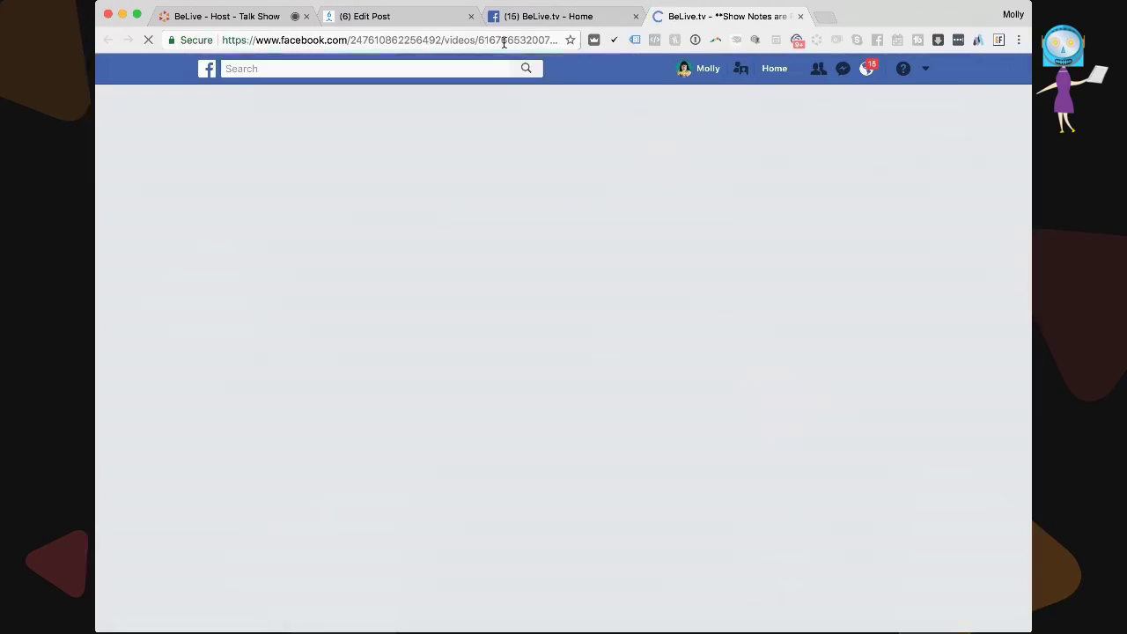
left_click(536, 39)
key("super+c")
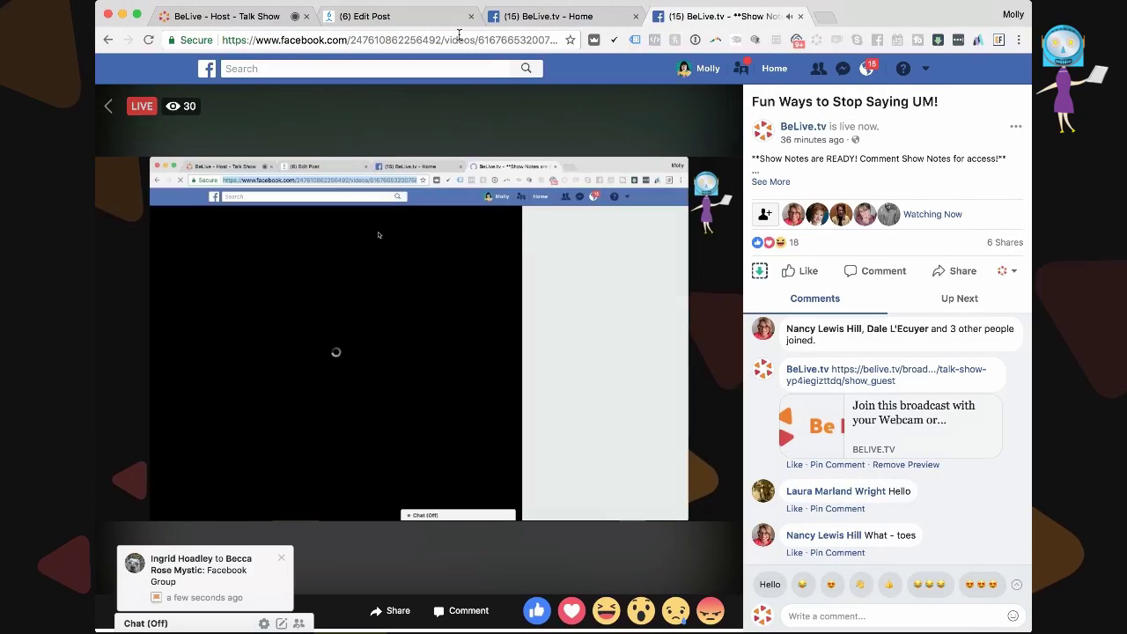
left_click(358, 17)
left_click(439, 187)
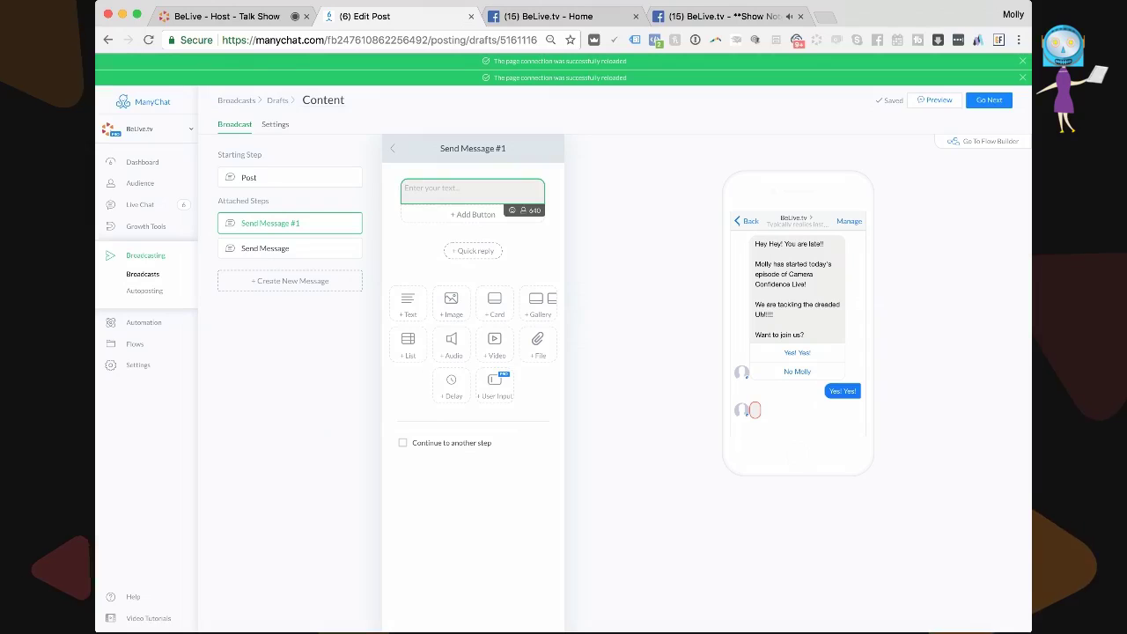
key("super+v")
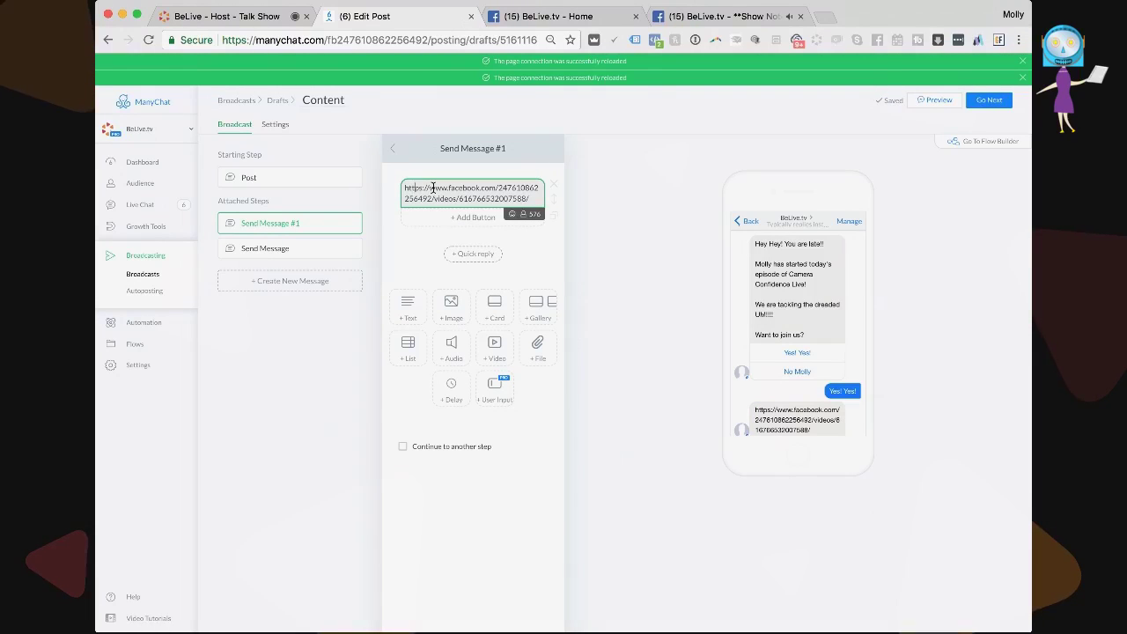
- Make room above the link in Send Message #1 and write "Yahoo! She's live right now!" there
key("Return")
key("Return")
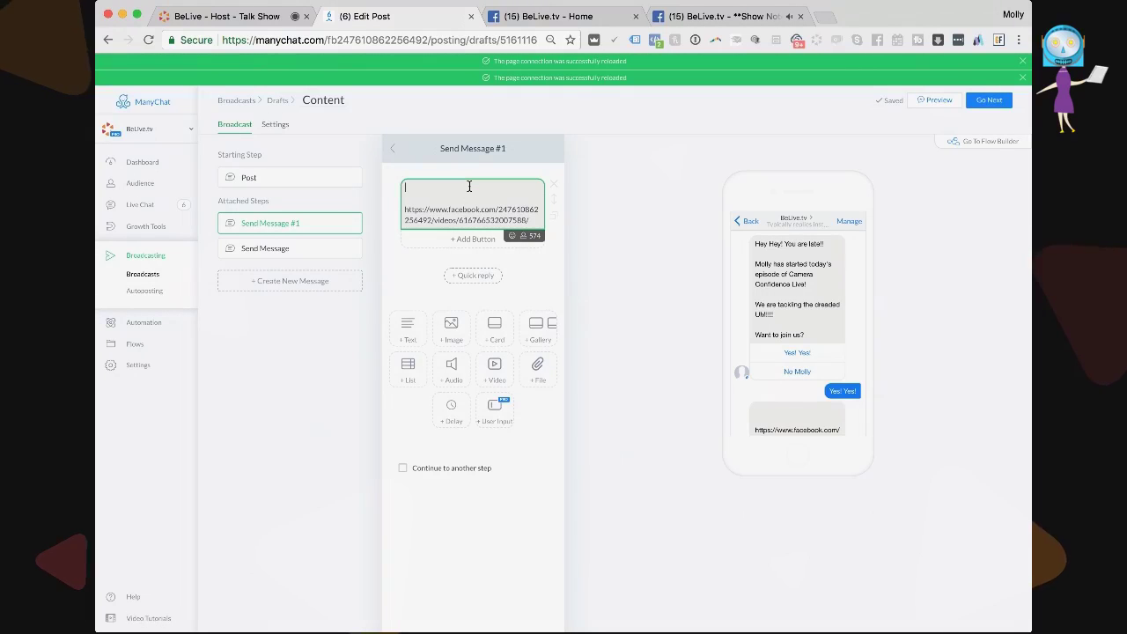
left_click(470, 186)
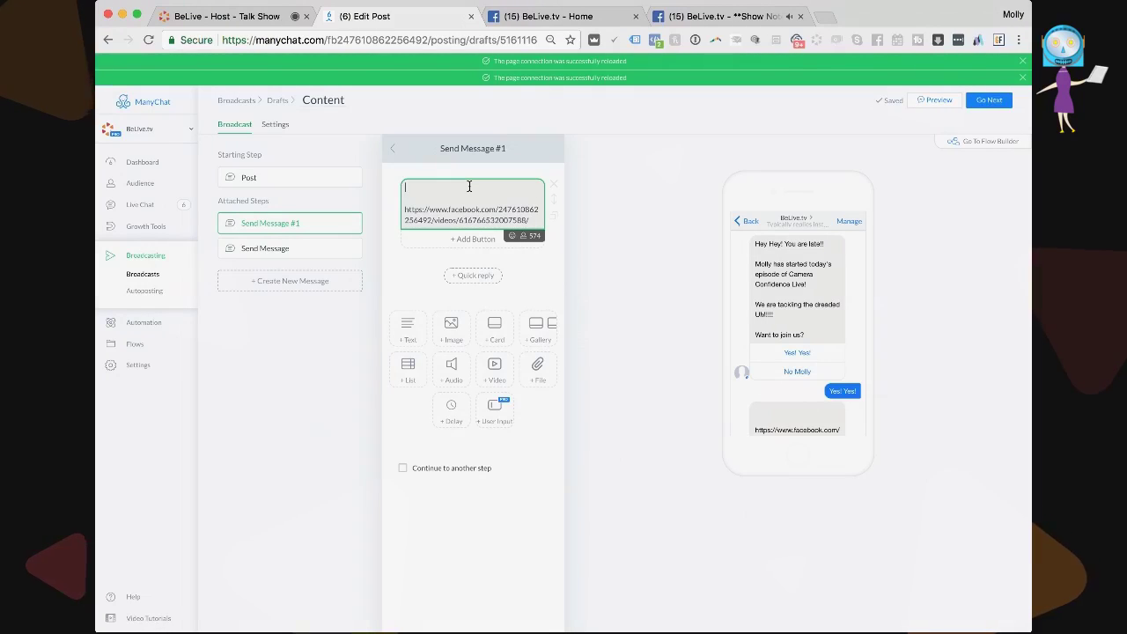
left_click(396, 156)
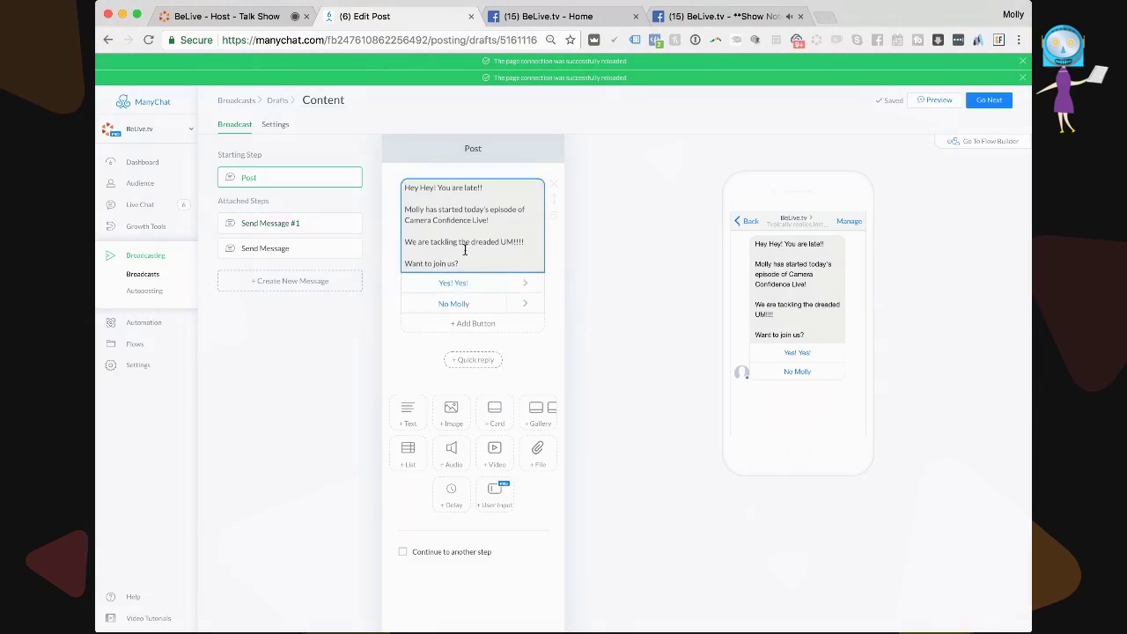
left_click(522, 284)
left_click(465, 192)
type("Y")
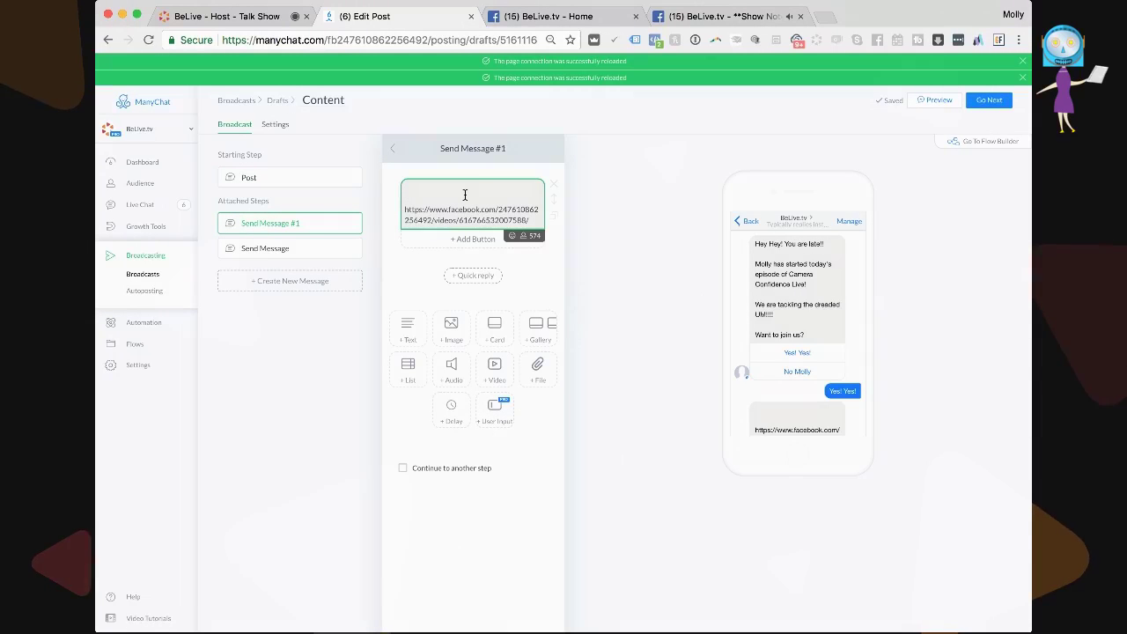
type("ahoo! She")
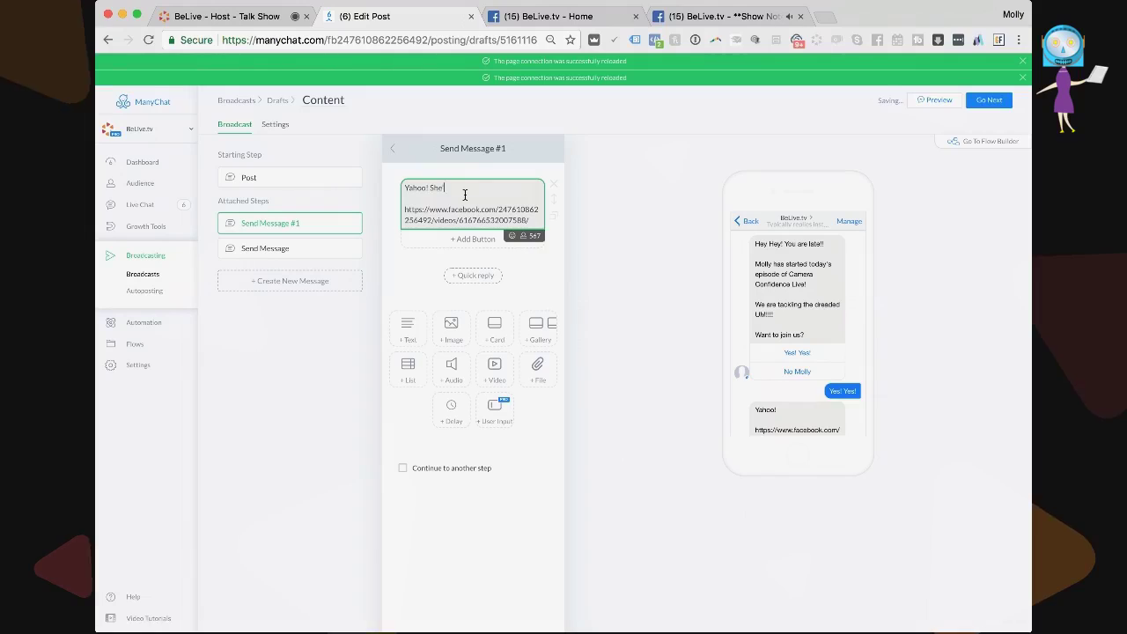
type("'s live right now!")
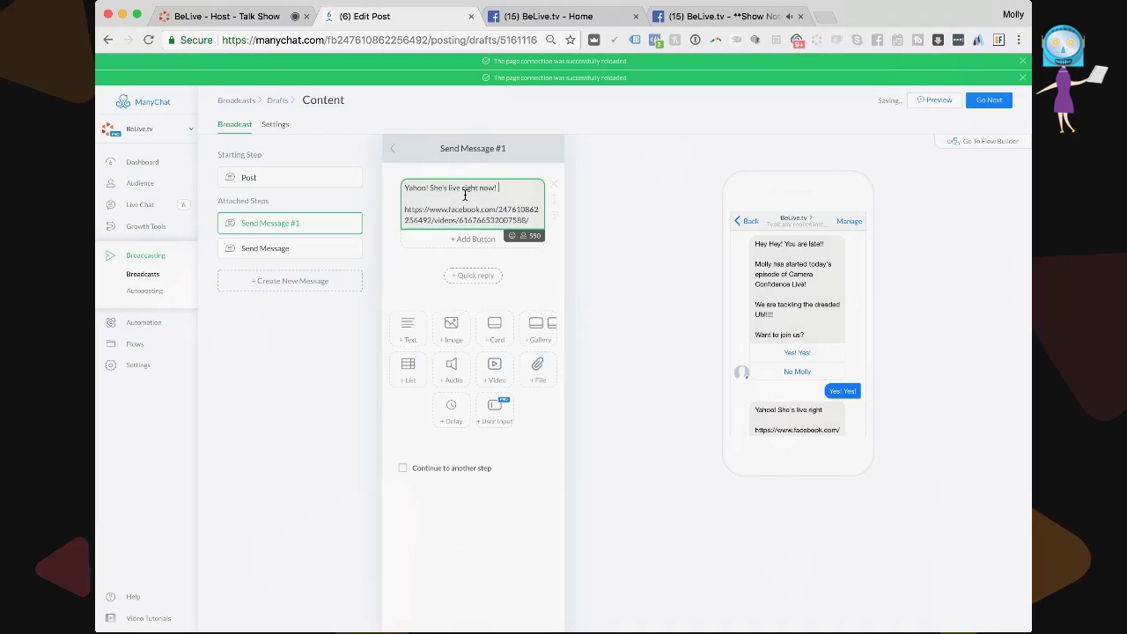
- Add a separate paragraph above the link reading "This will take you to the live video and the replay!!!"
key("Return")
key("Return")
type("This will take y")
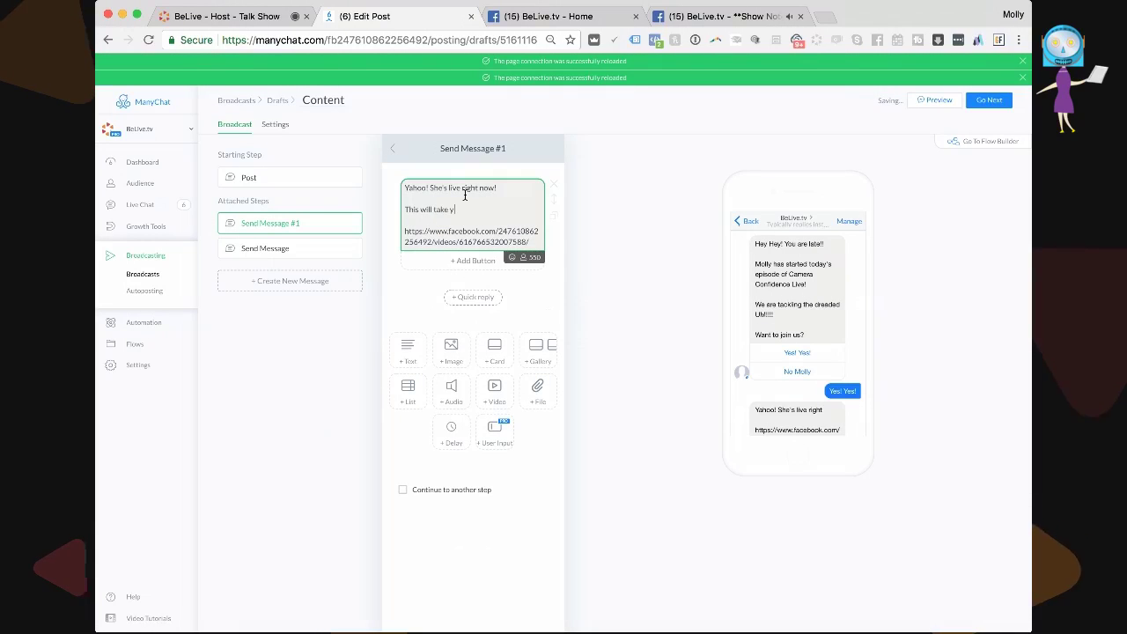
type("ou to the live video and the replay!!!")
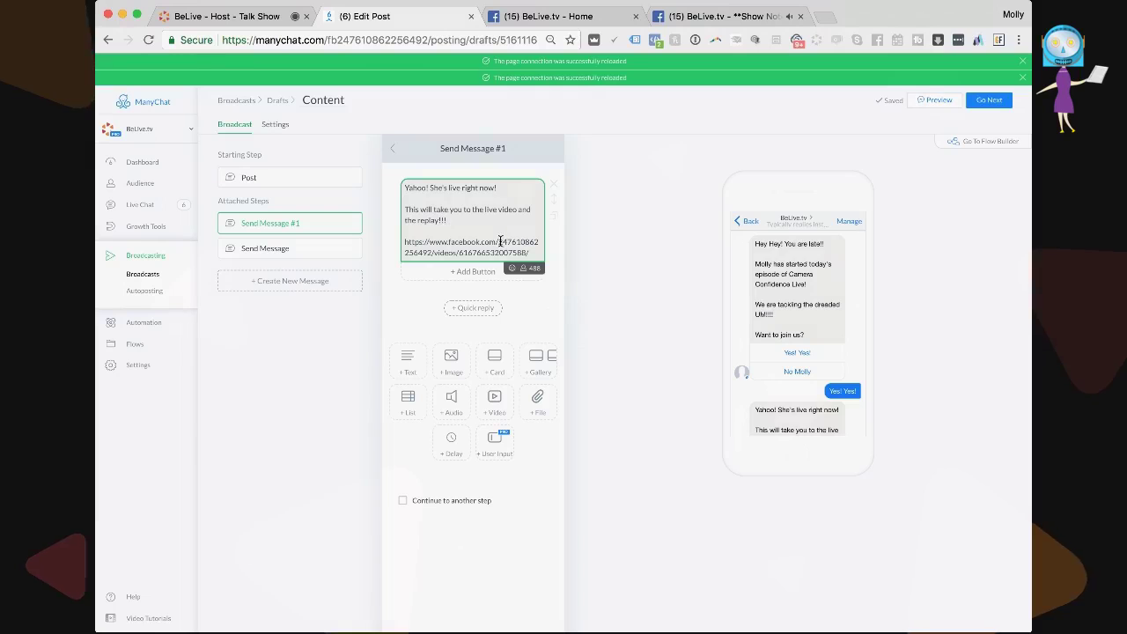
- Leave the Facebook live video view for the BeLive.tv page, then recheck the link in the ManyChat message
left_click(707, 17)
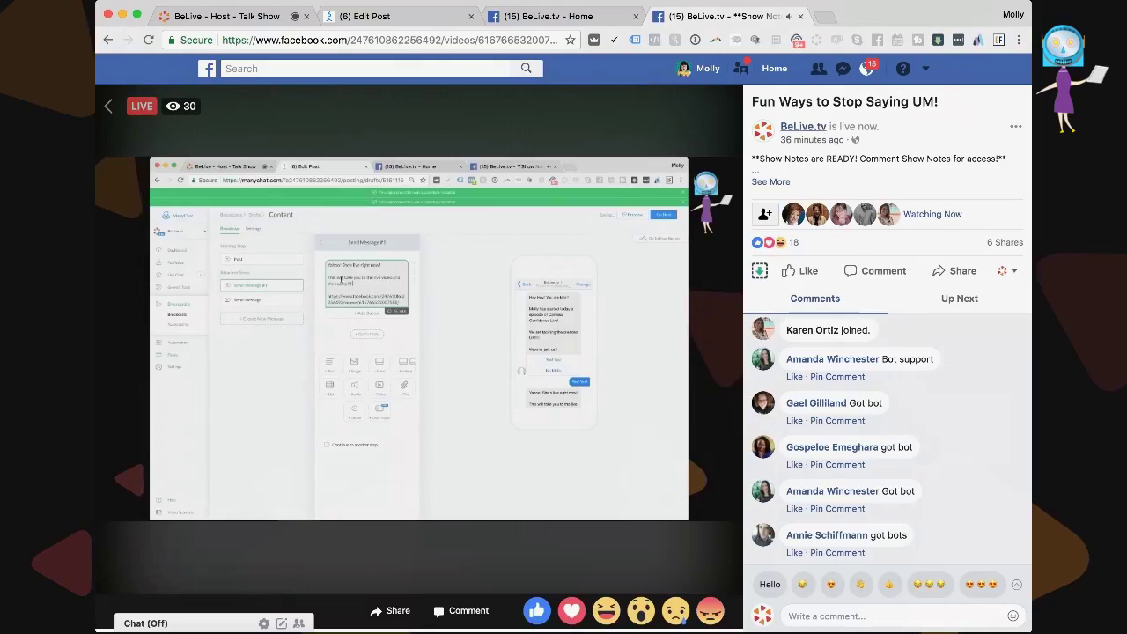
key("Escape")
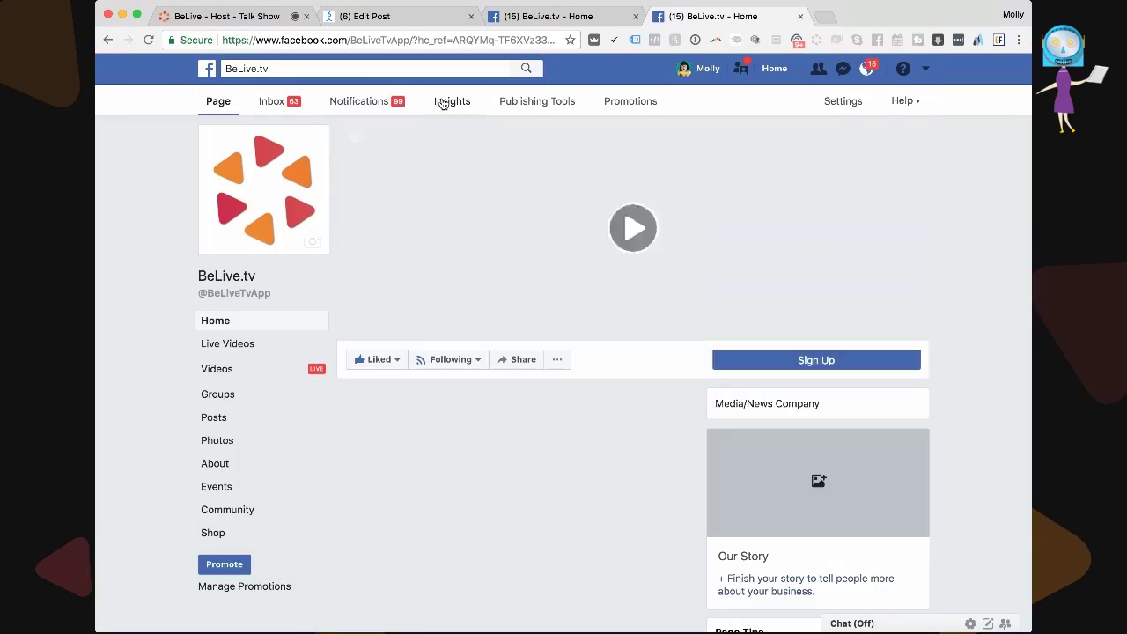
left_click(476, 360)
left_click(581, 393)
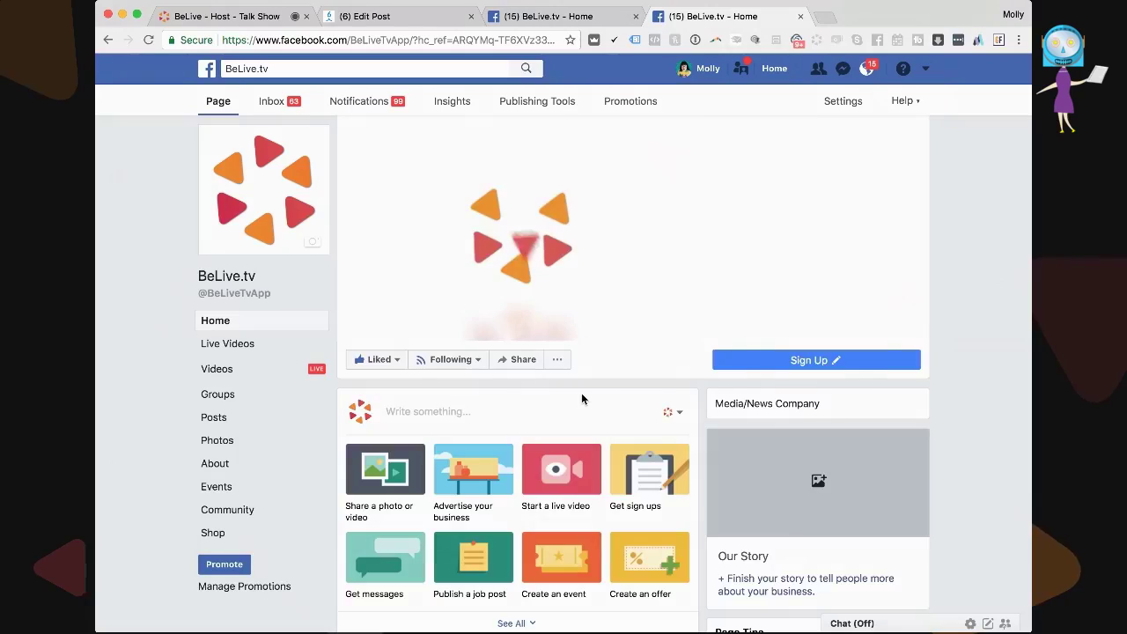
scroll(581, 392, "down", 5)
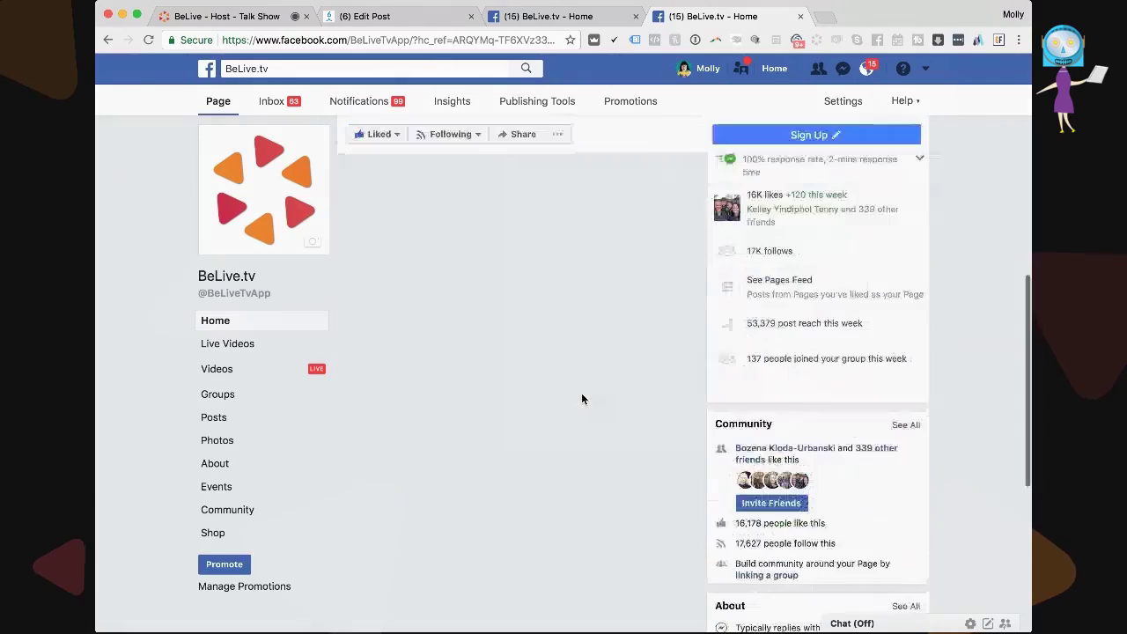
left_click(526, 12)
left_click(382, 18)
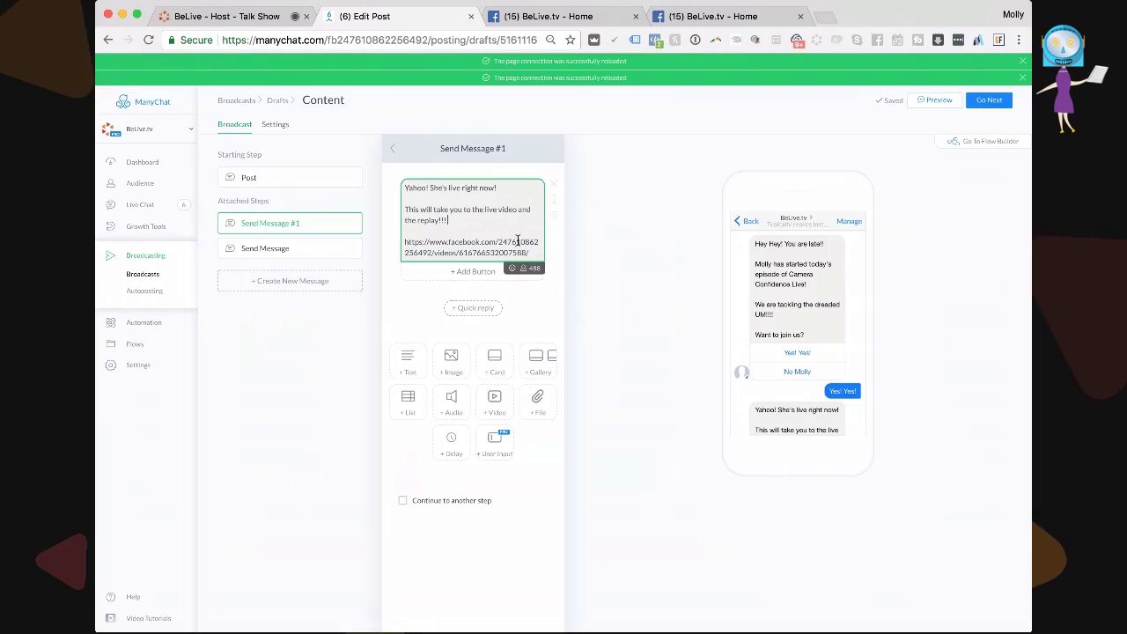
- Switch back to the BeLive.tv Facebook page, open the live video from its posts and copy the video's address
left_click(713, 16)
scroll(612, 374, "down", 3)
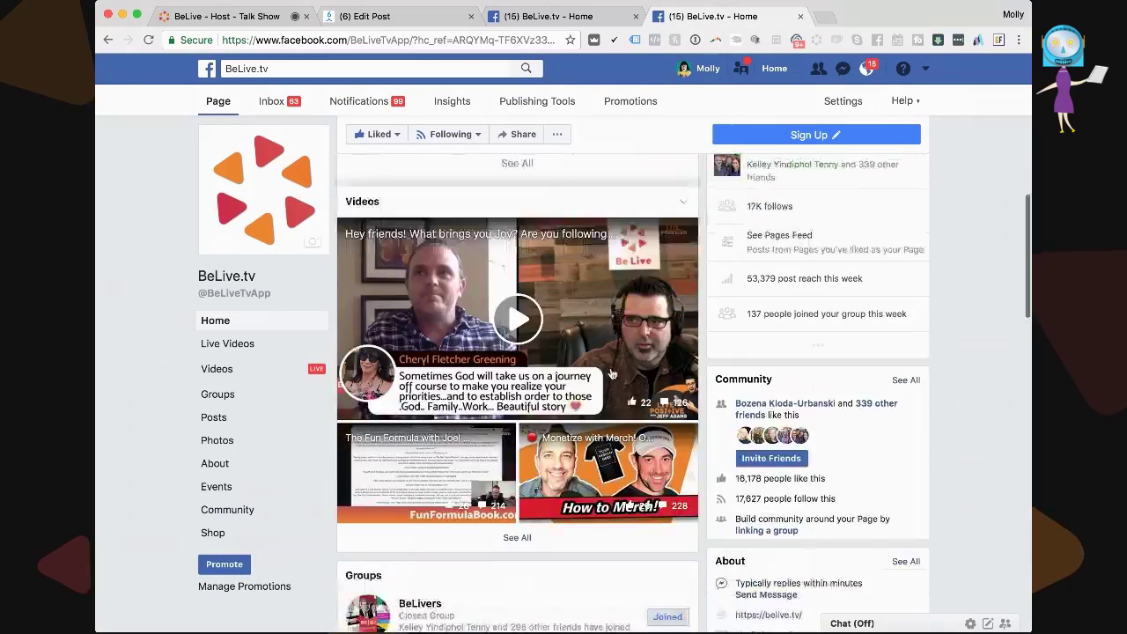
scroll(612, 374, "down", 5)
scroll(611, 372, "down", 2)
scroll(611, 372, "up", 4)
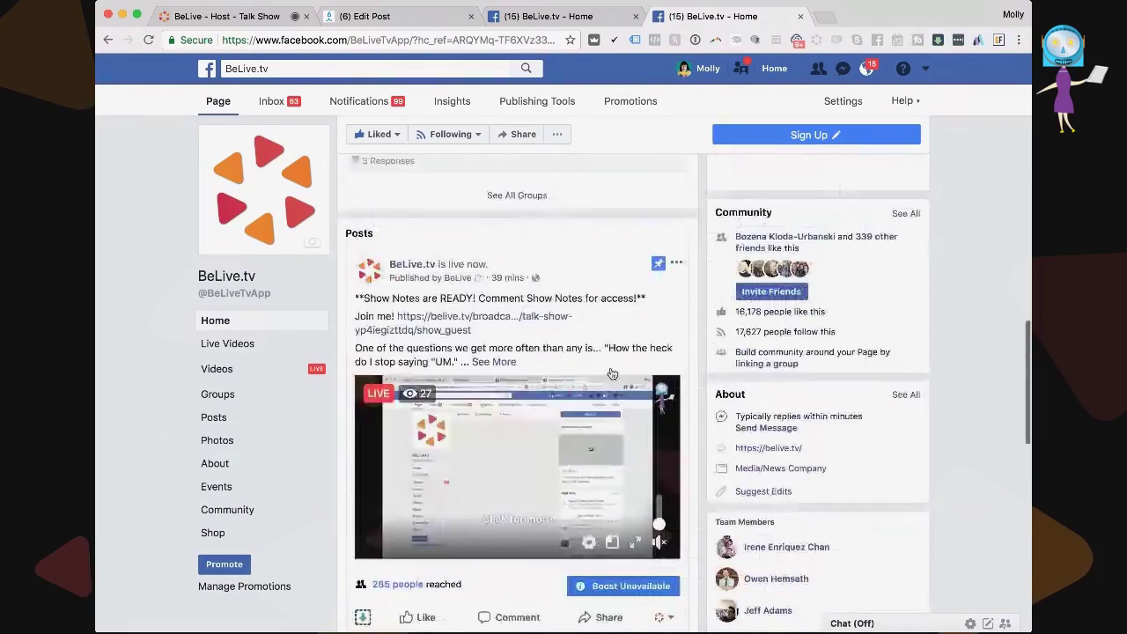
left_click(504, 305)
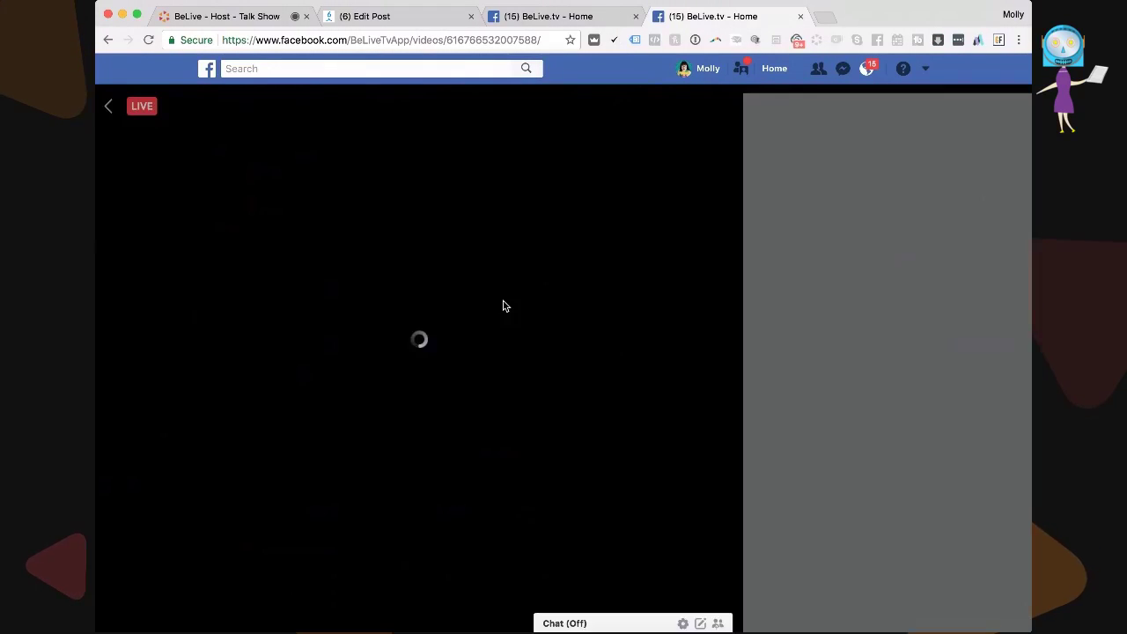
left_click(440, 39)
key("super+c")
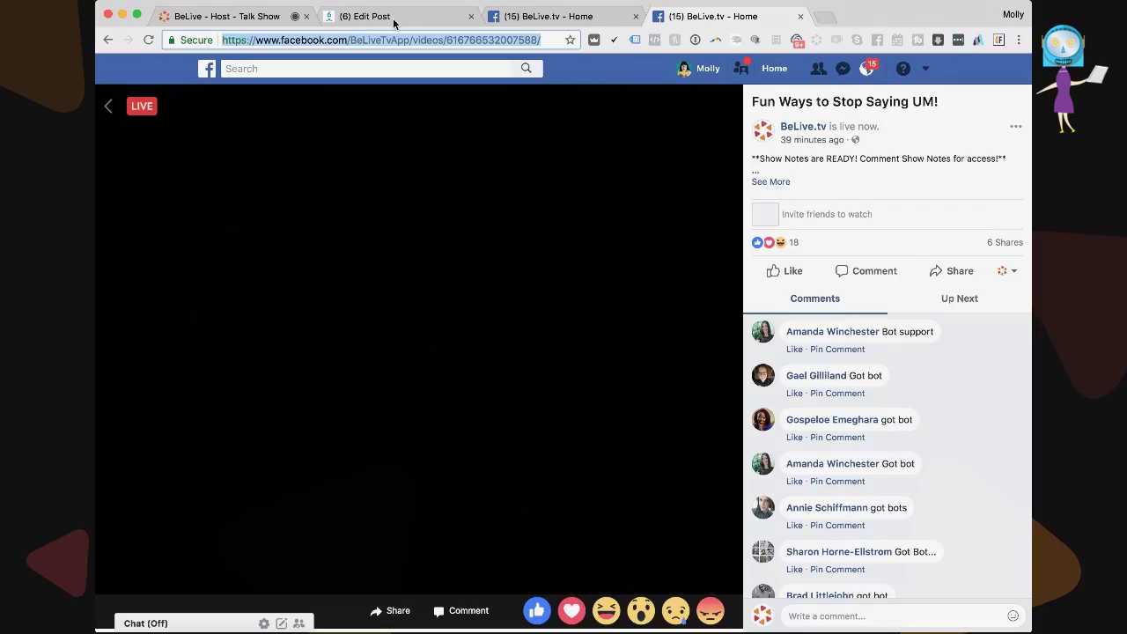
- Replace the link in the ManyChat reply with the copied BeLiveTvApp video address, keep a blank line above it, and return to the Post step
left_click(366, 16)
left_click_drag(481, 228, 532, 255)
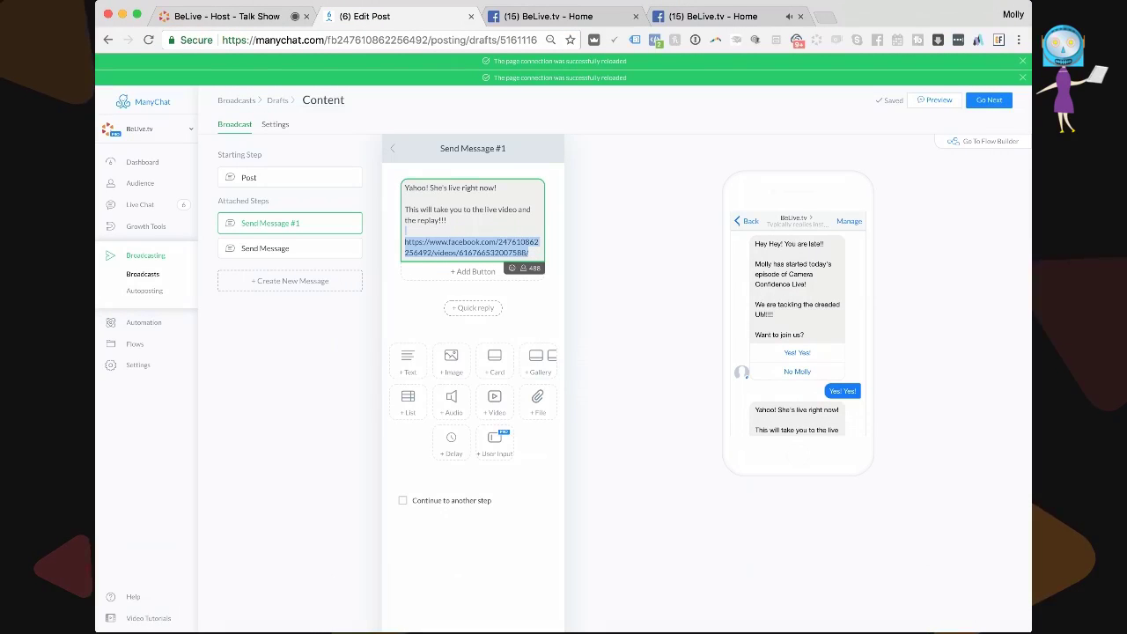
key("super+v")
key("Return")
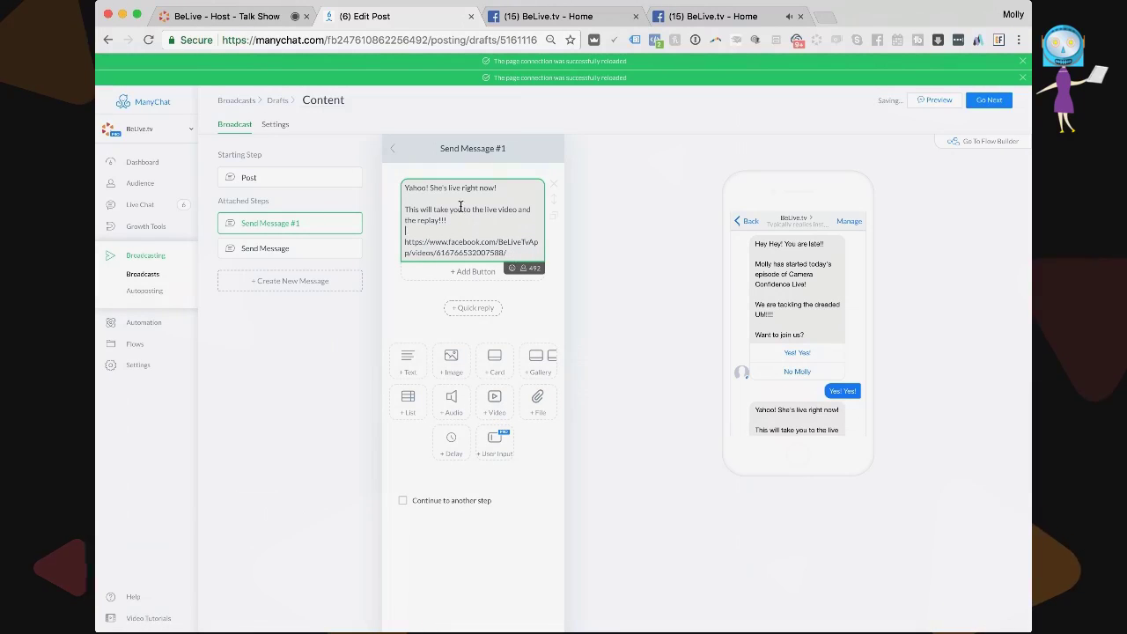
left_click(397, 156)
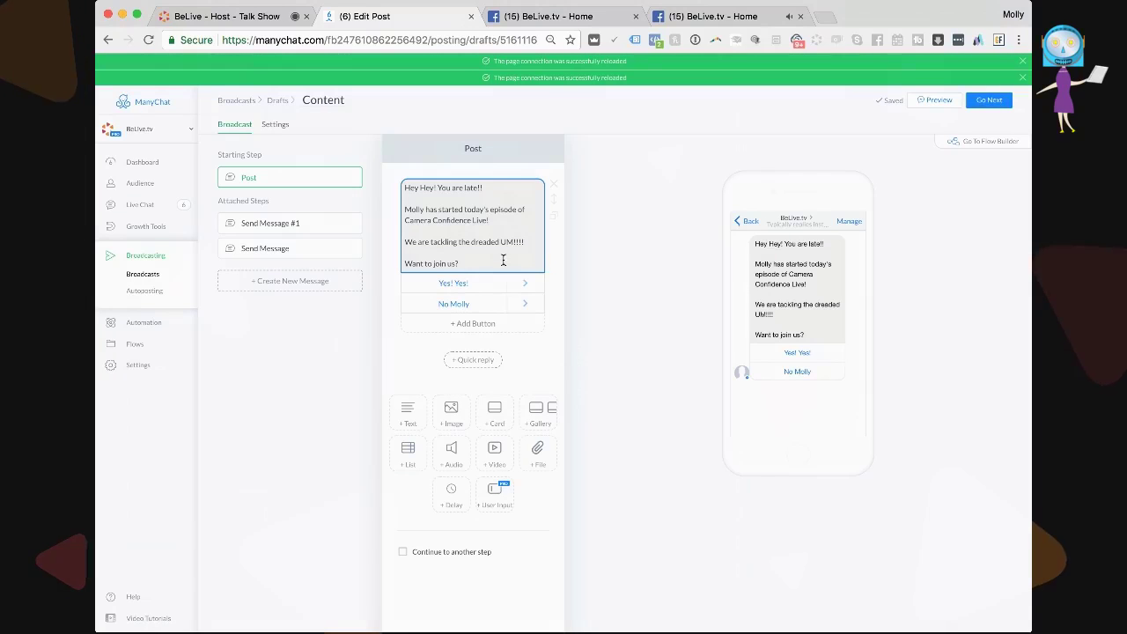
- Extend the post's third paragraph to read "We are tackling the dreaded UM, so that you can speak with confidence on camera!!!"
left_click(530, 241)
key("BackSpace")
key("BackSpace")
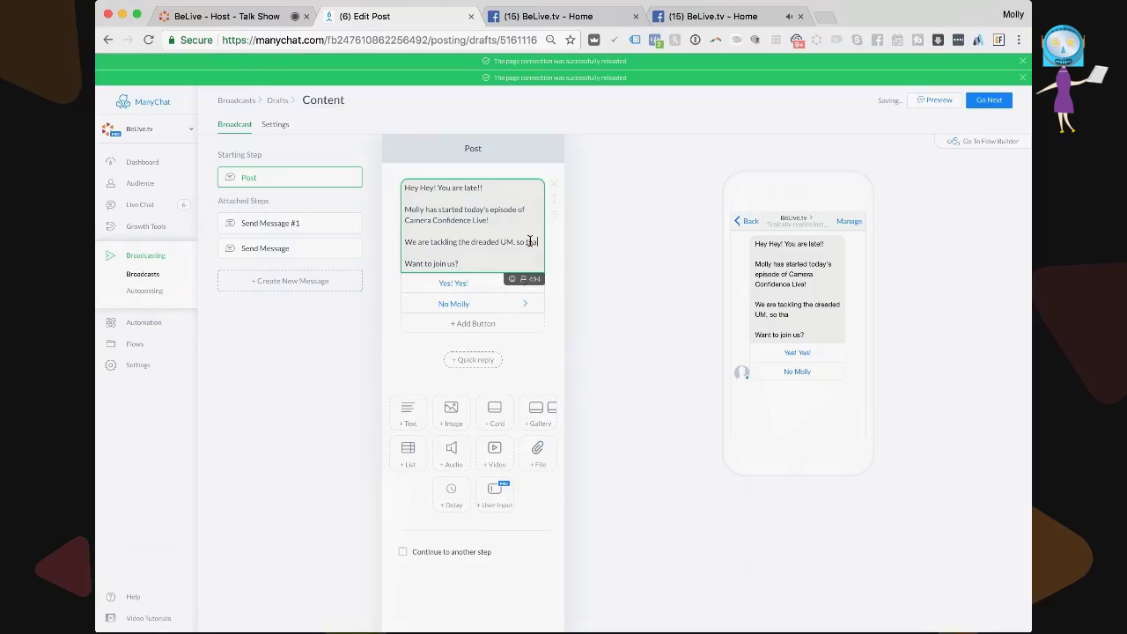
type(", so that you can speak")
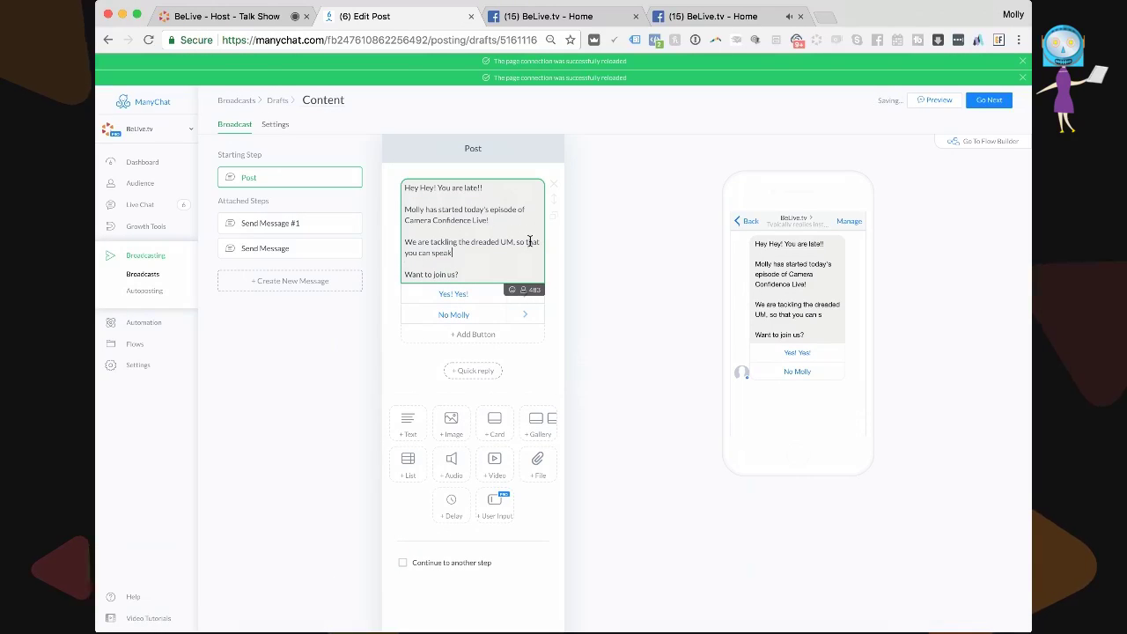
type(" with confidence on")
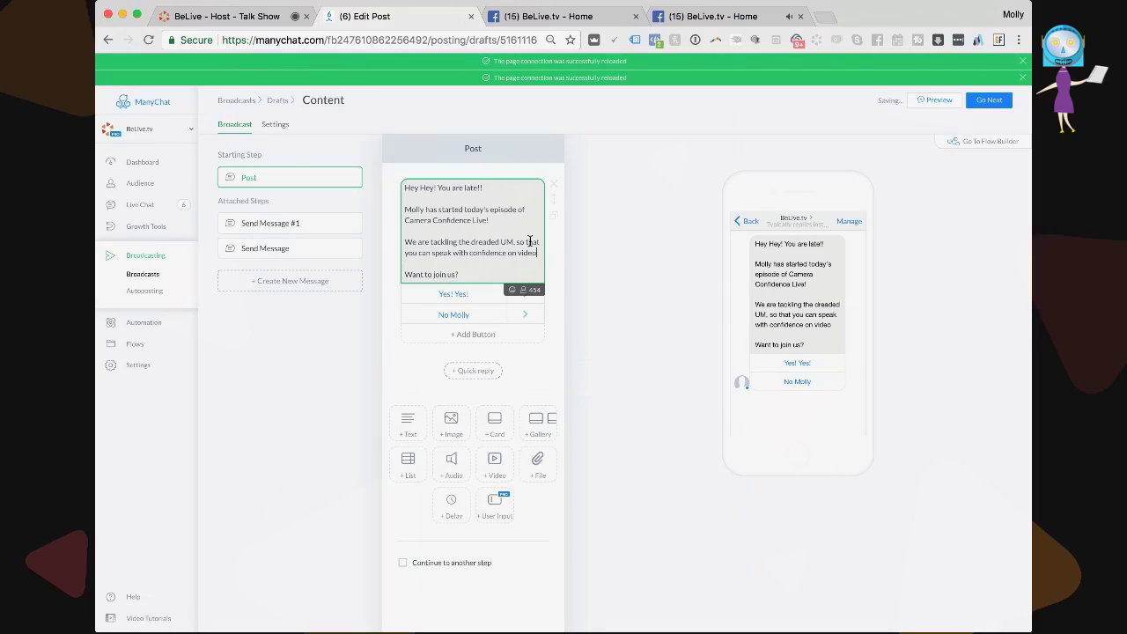
type(" camera!!")
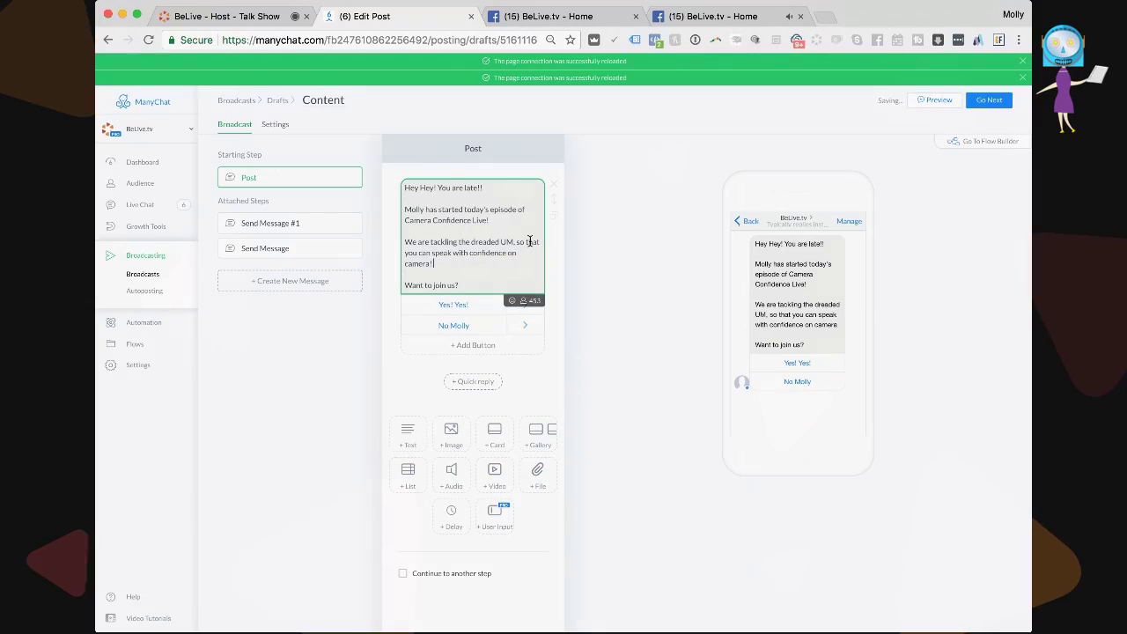
type("!!!")
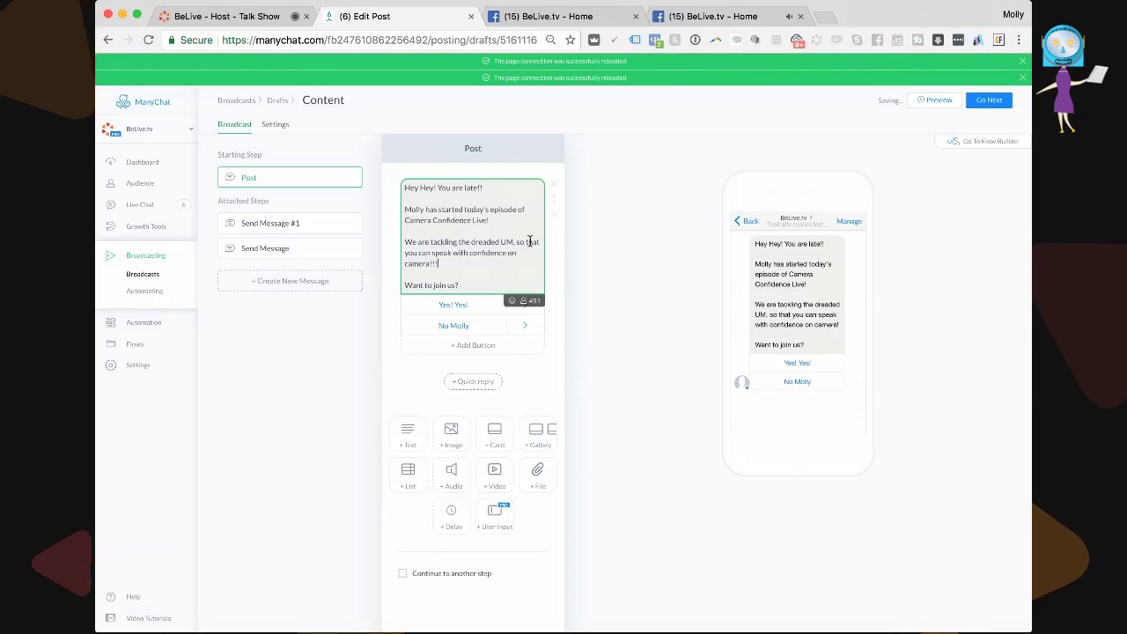
- Add a grinning face emoji after "Yes! Yes!" in the join button's title and proceed to the broadcast settings
left_click(480, 306)
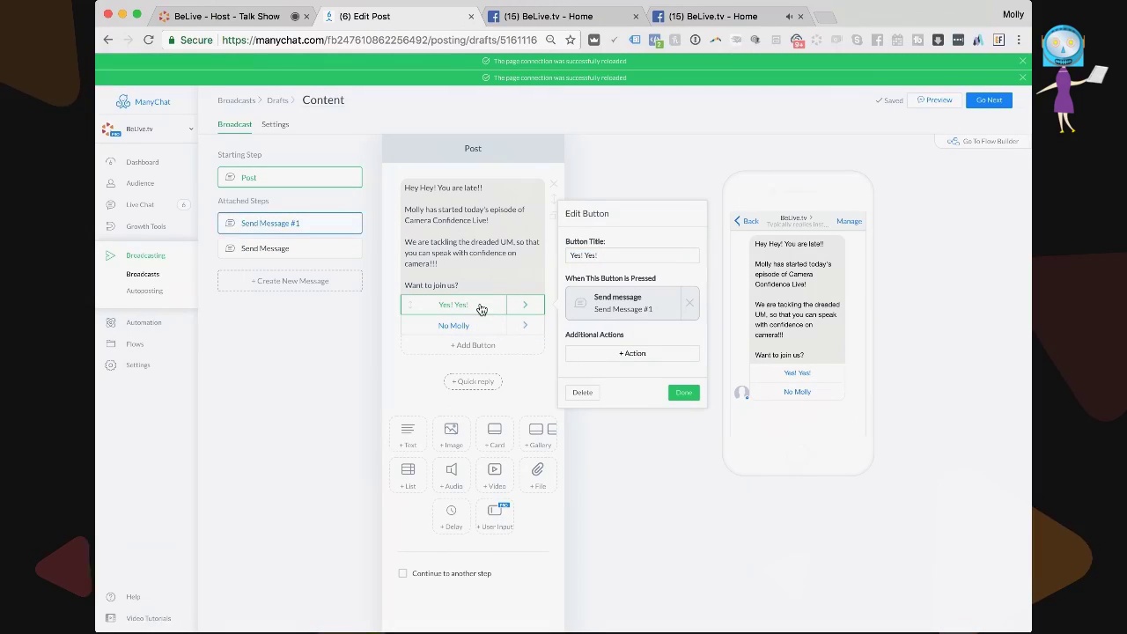
left_click(609, 256)
left_click(680, 272)
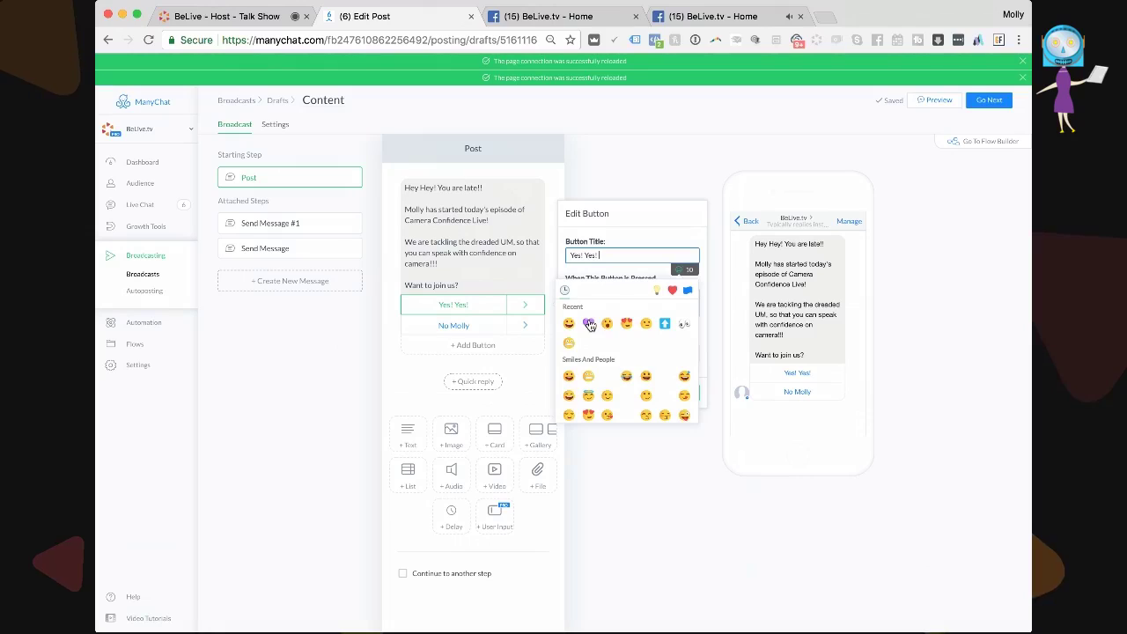
left_click(569, 325)
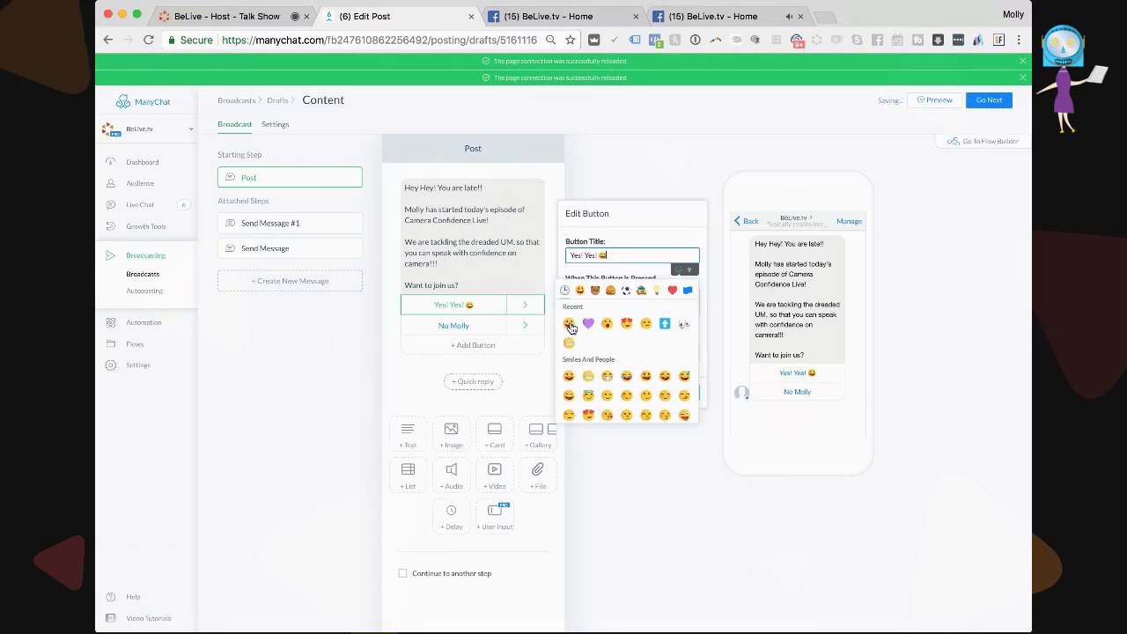
left_click(610, 255)
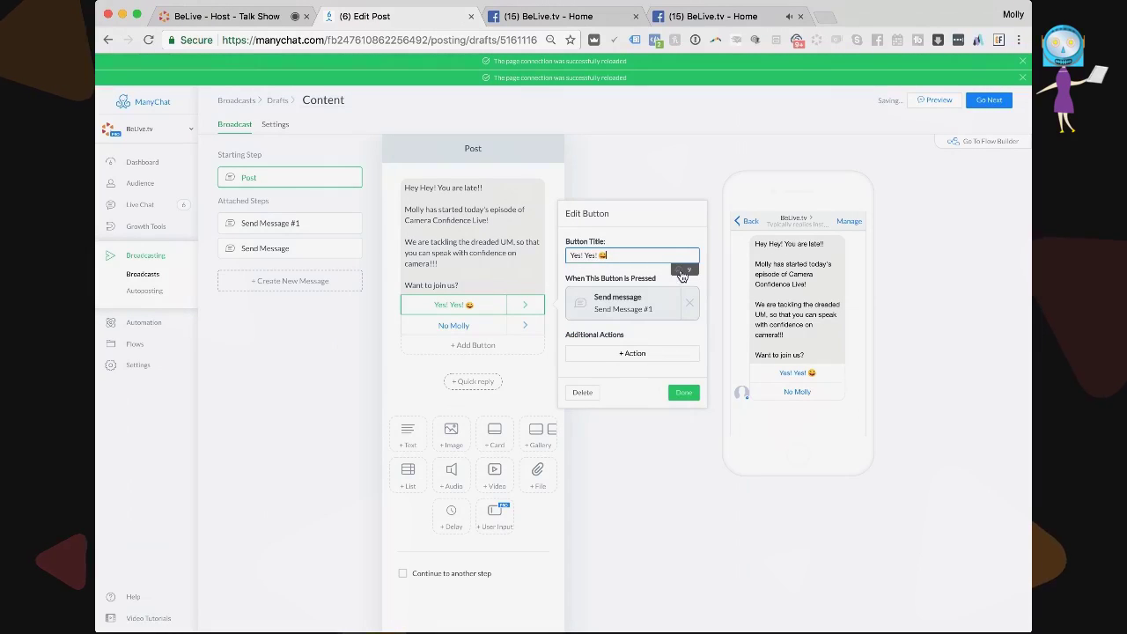
left_click(490, 306)
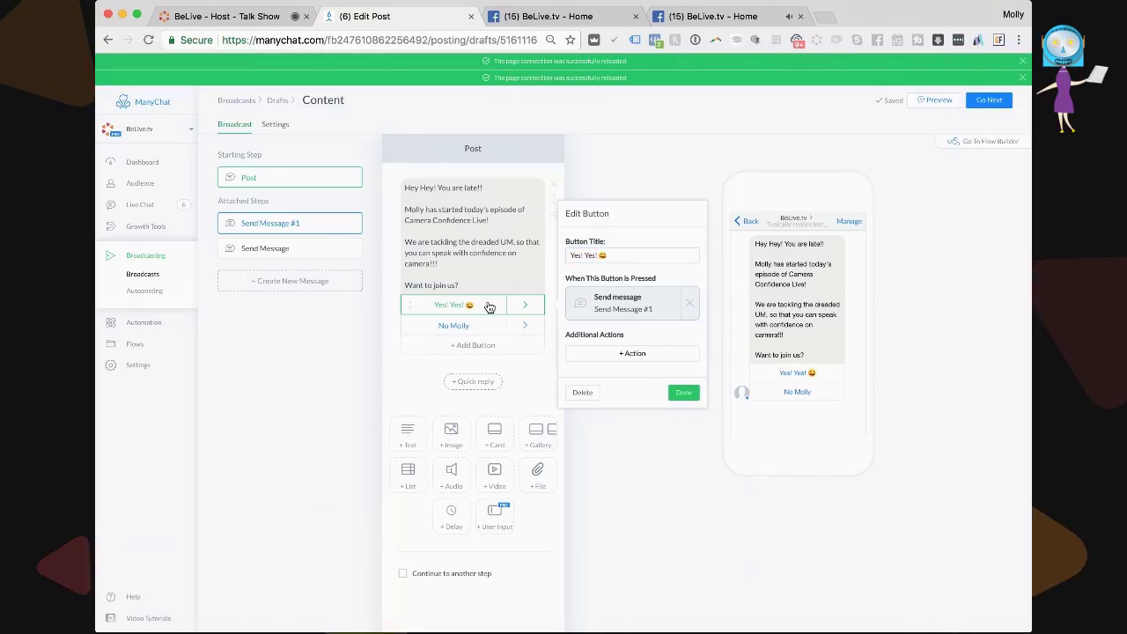
left_click(617, 256)
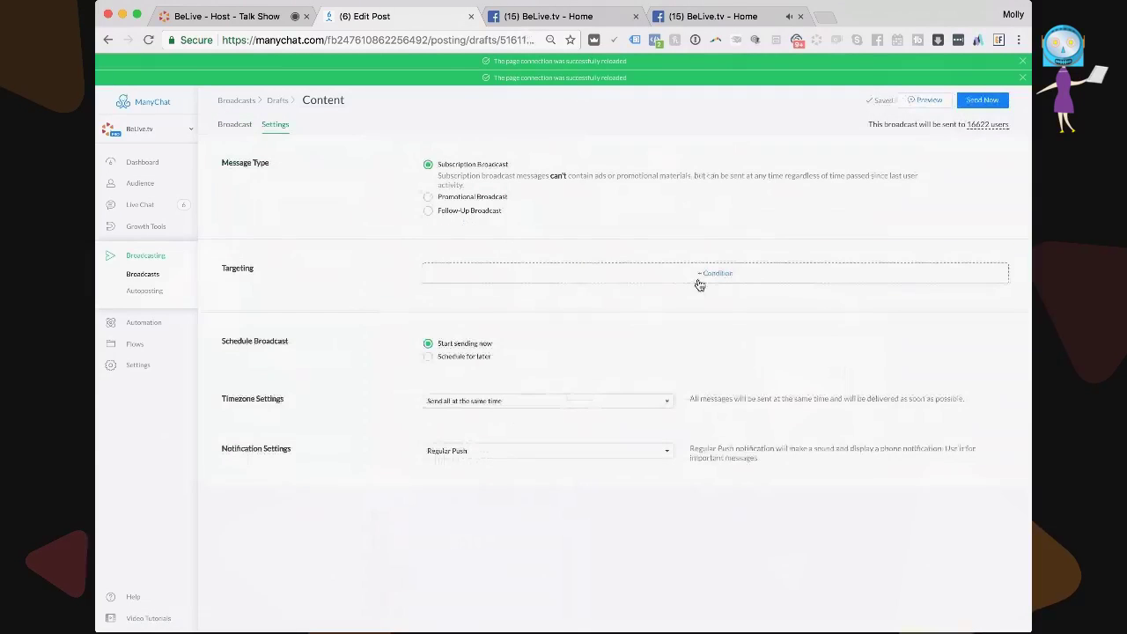
- Add a targeting condition limiting the broadcast to subscribers whose tag is the show host's first name
left_click(690, 280)
left_click(435, 276)
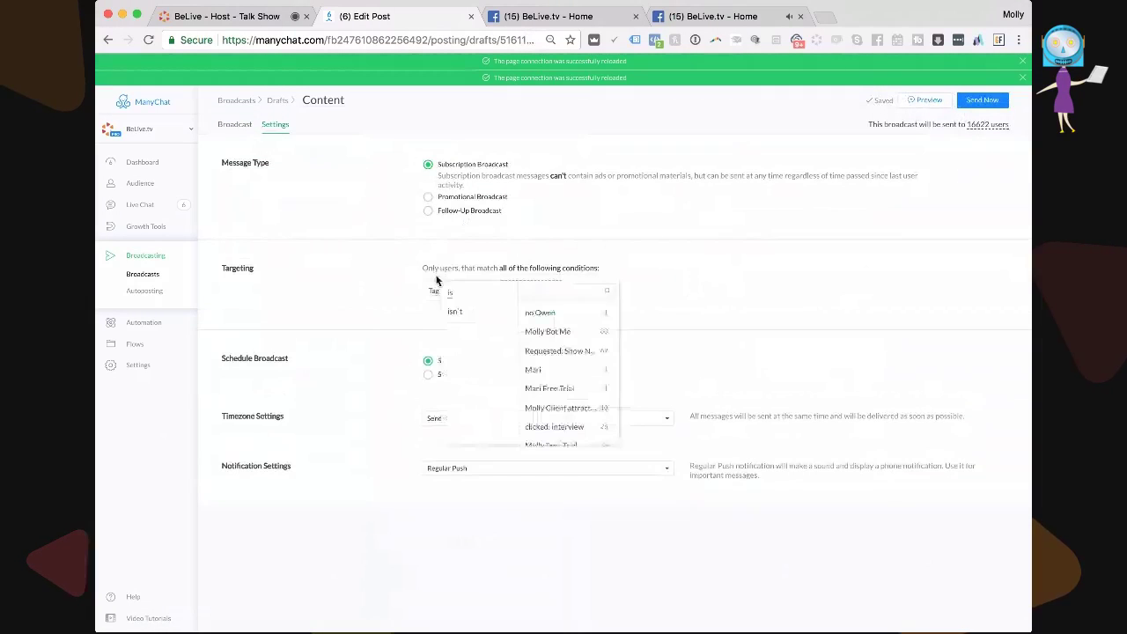
left_click(456, 296)
left_click(563, 291)
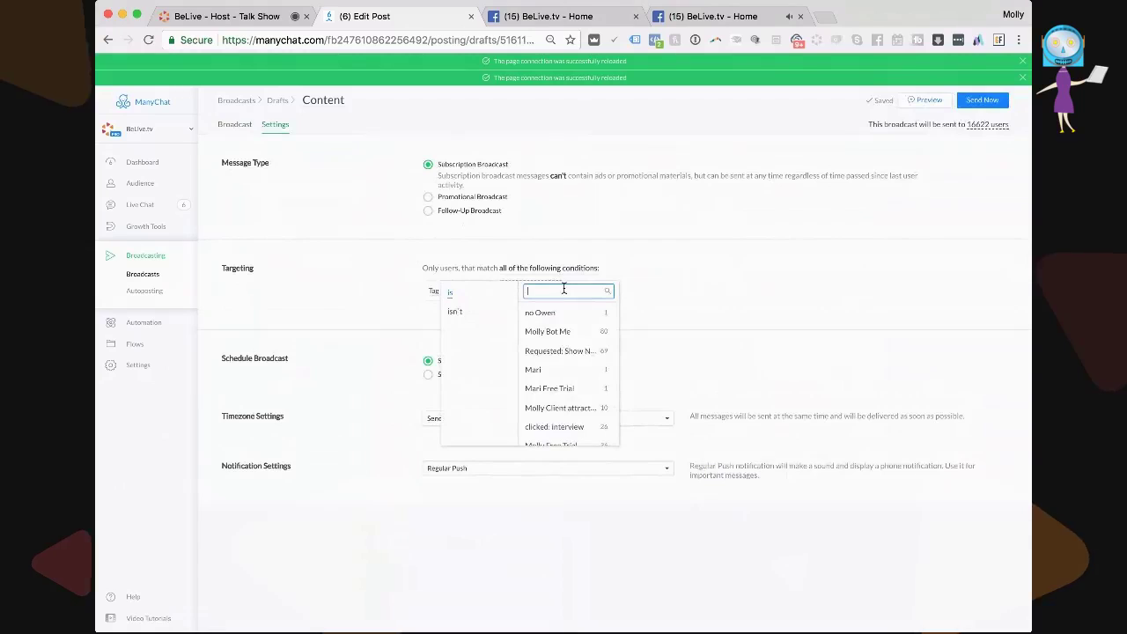
type("molly")
left_click(583, 427)
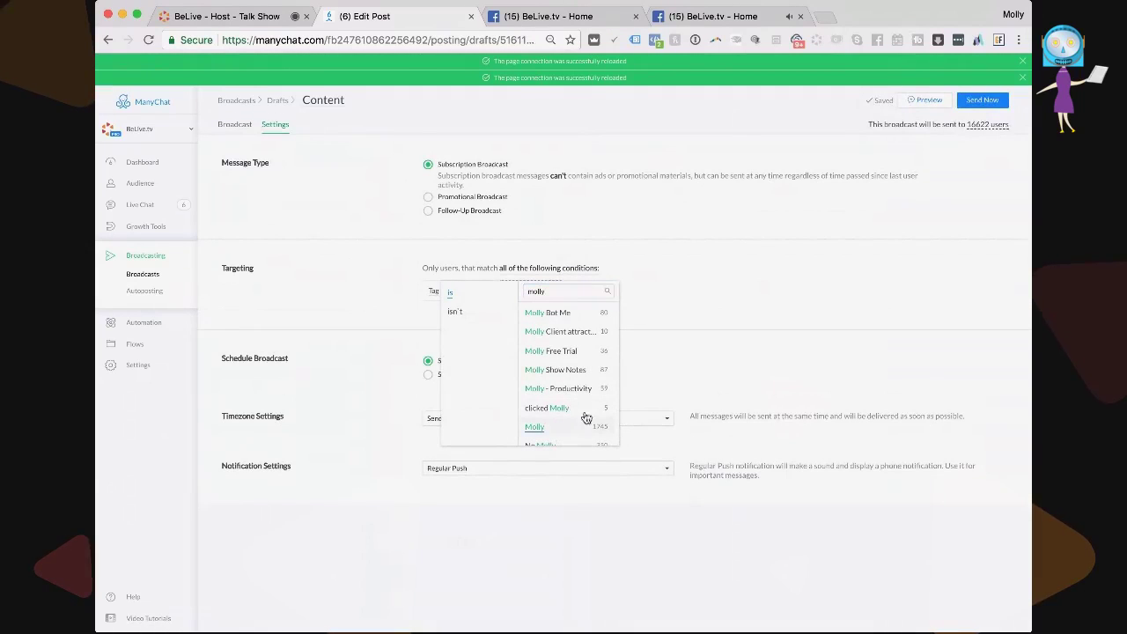
left_click(730, 270)
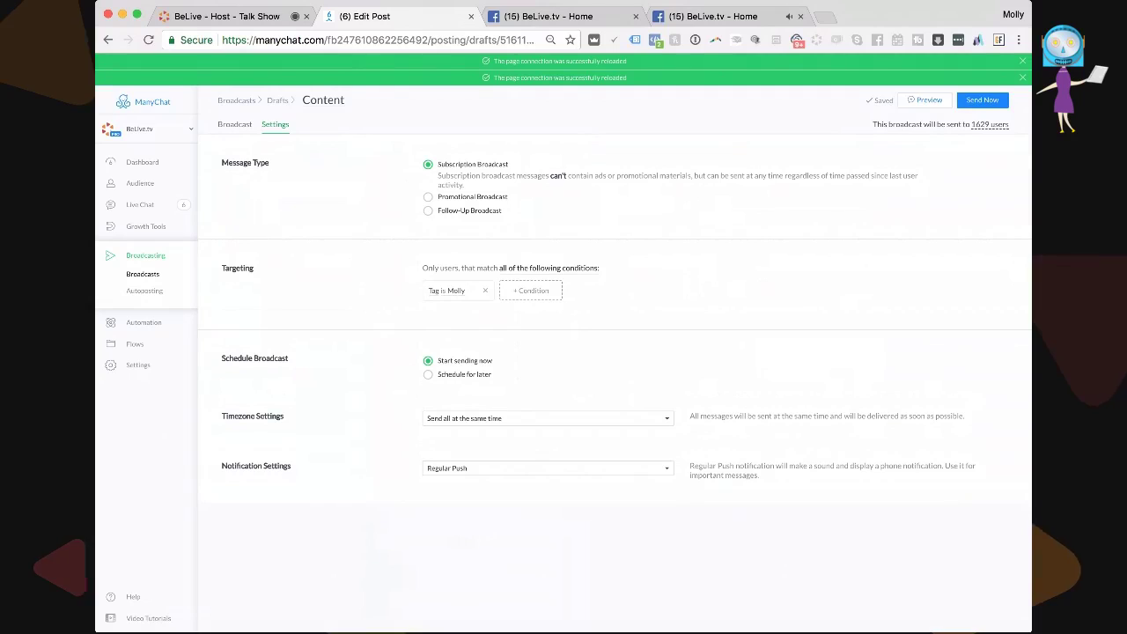
- Add a second targeting condition excluding subscribers who have the opt-out tag, "No" followed by the host's first name
left_click(543, 292)
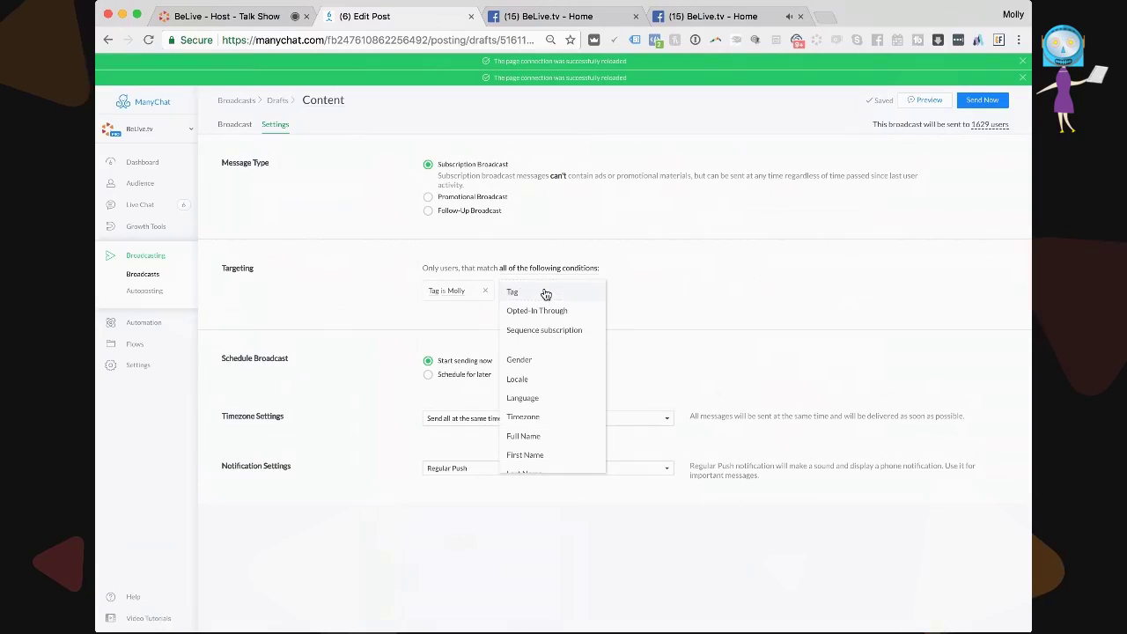
left_click(640, 291)
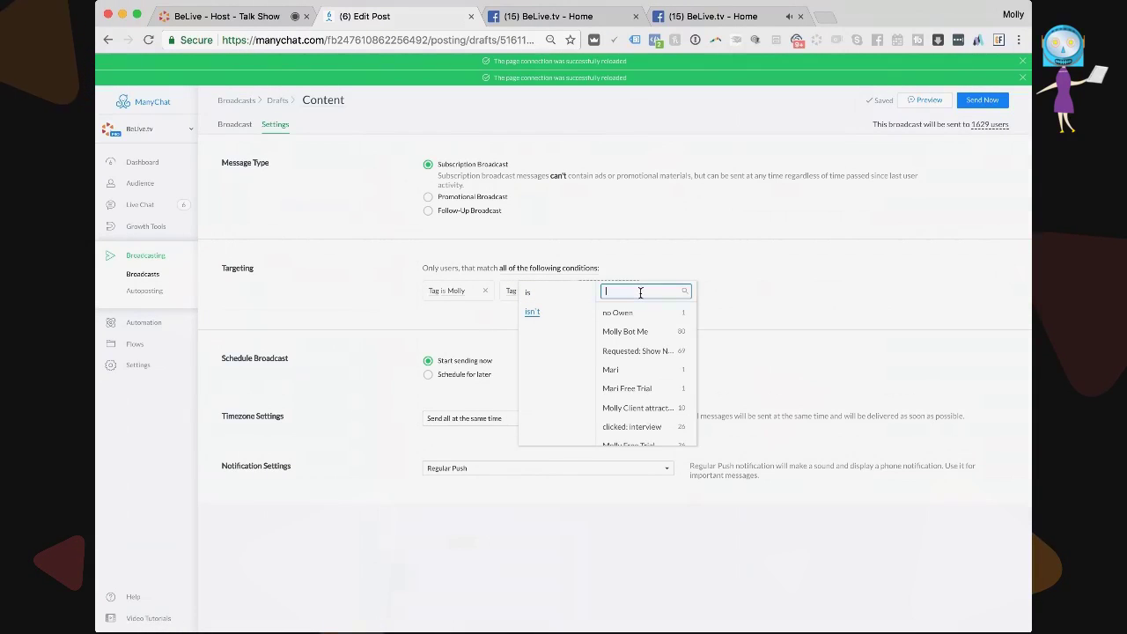
type("mol")
key("BackSpace")
key("BackSpace")
key("BackSpace")
type("no")
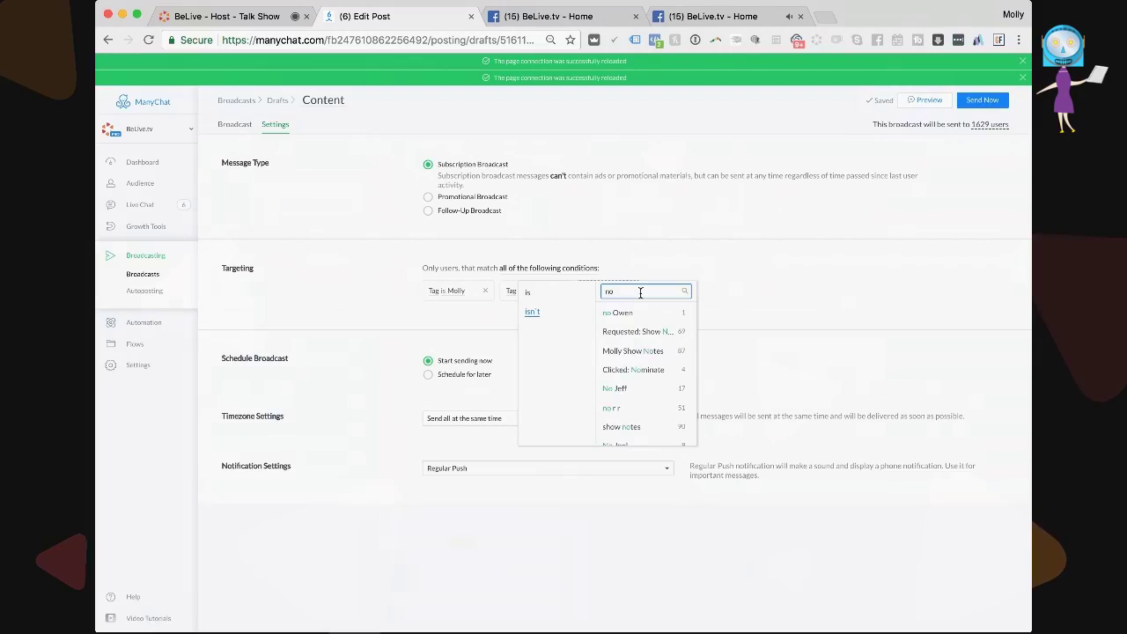
type(" molly")
scroll(652, 376, "down", 5)
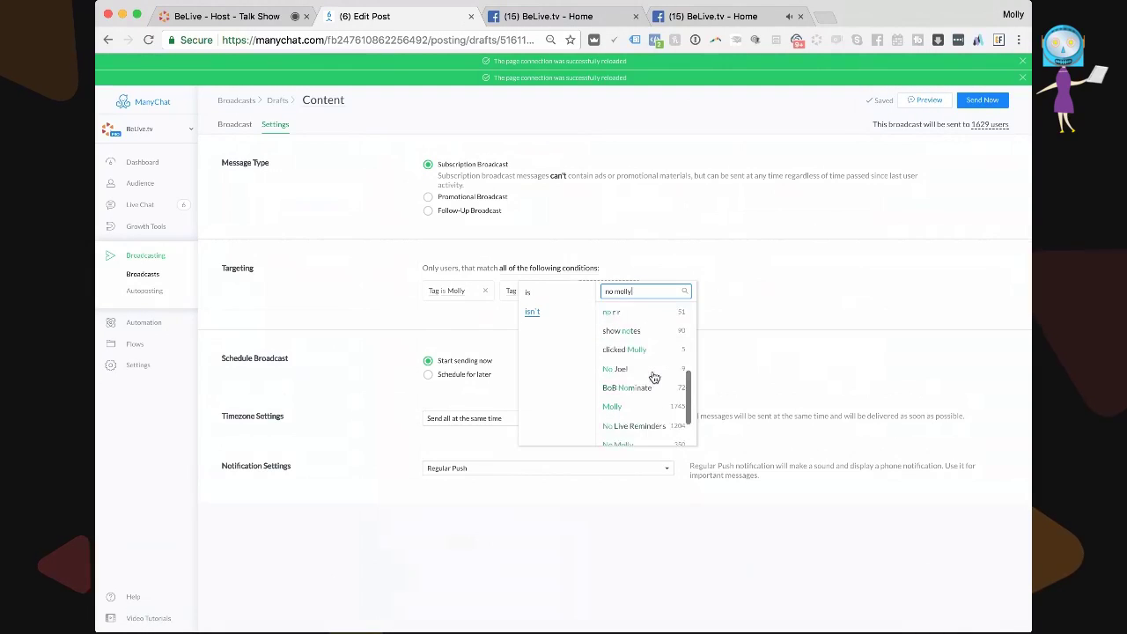
left_click(665, 396)
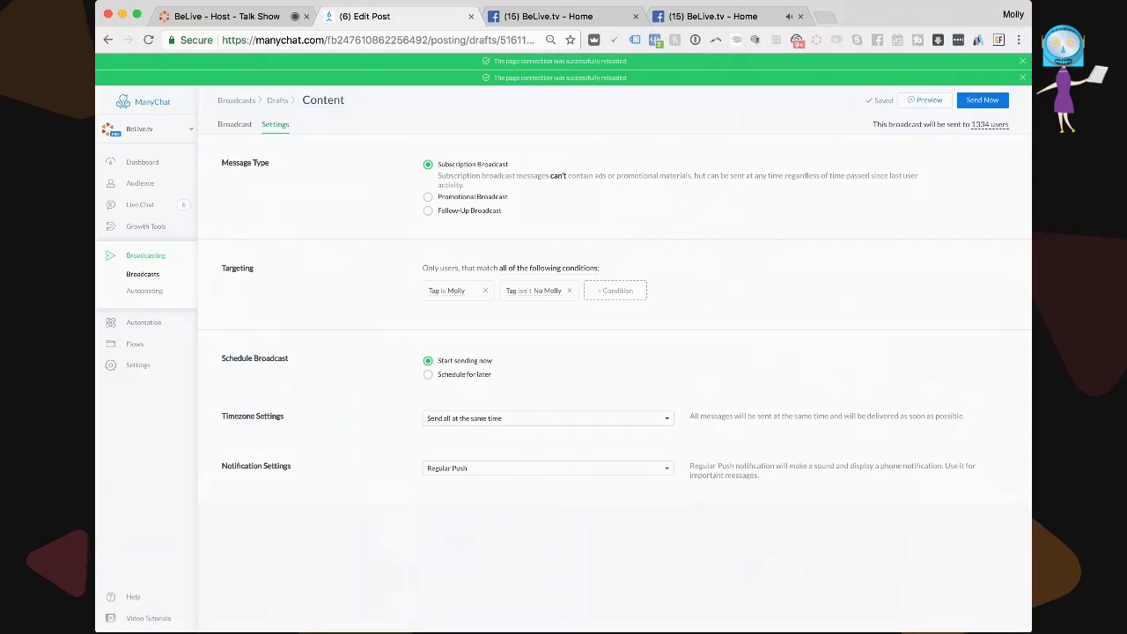
- Send the broadcast immediately and switch to the BeLive talk show host page
left_click(218, 17)
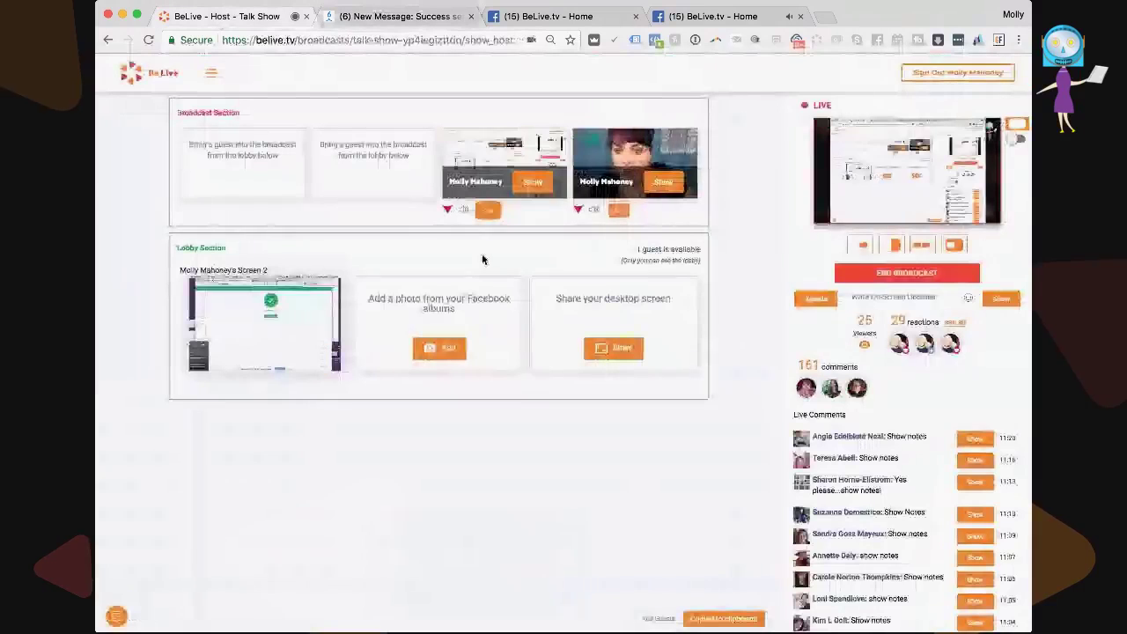